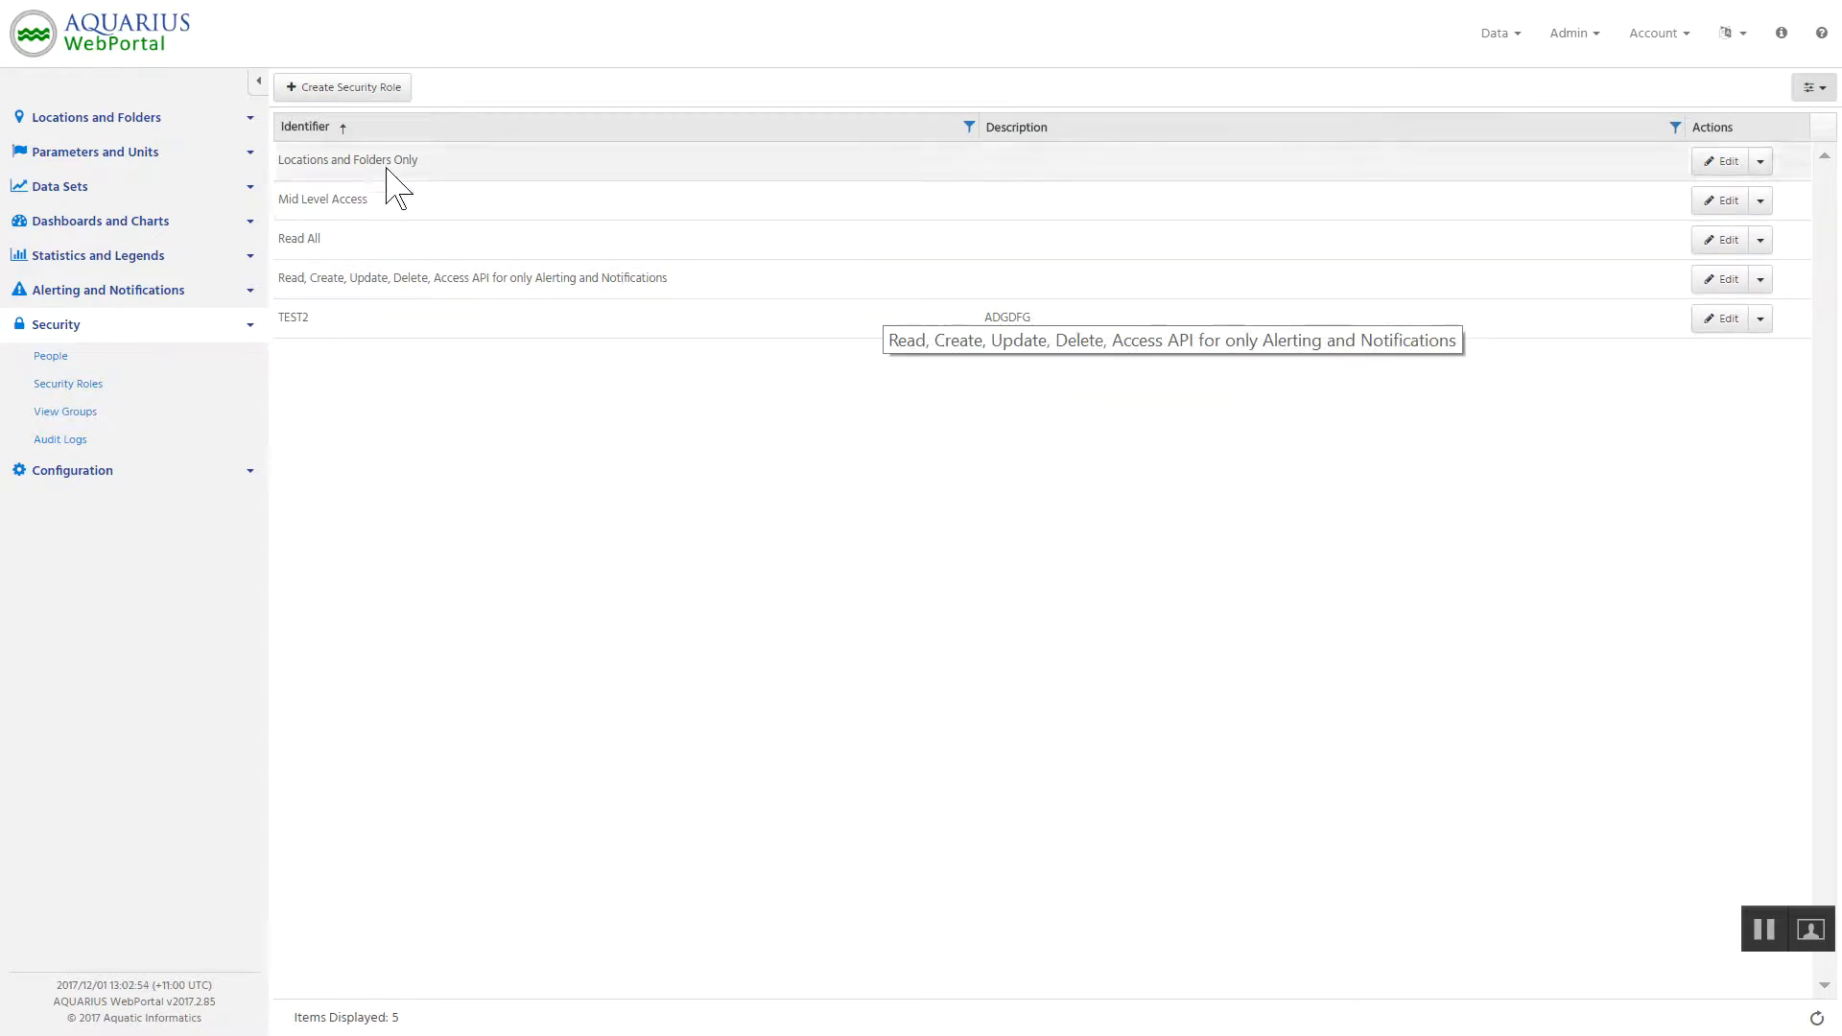
Start a new security role and expand the Locations and Folders pages in the navigation to compare with its privileges.
left_click(357, 94)
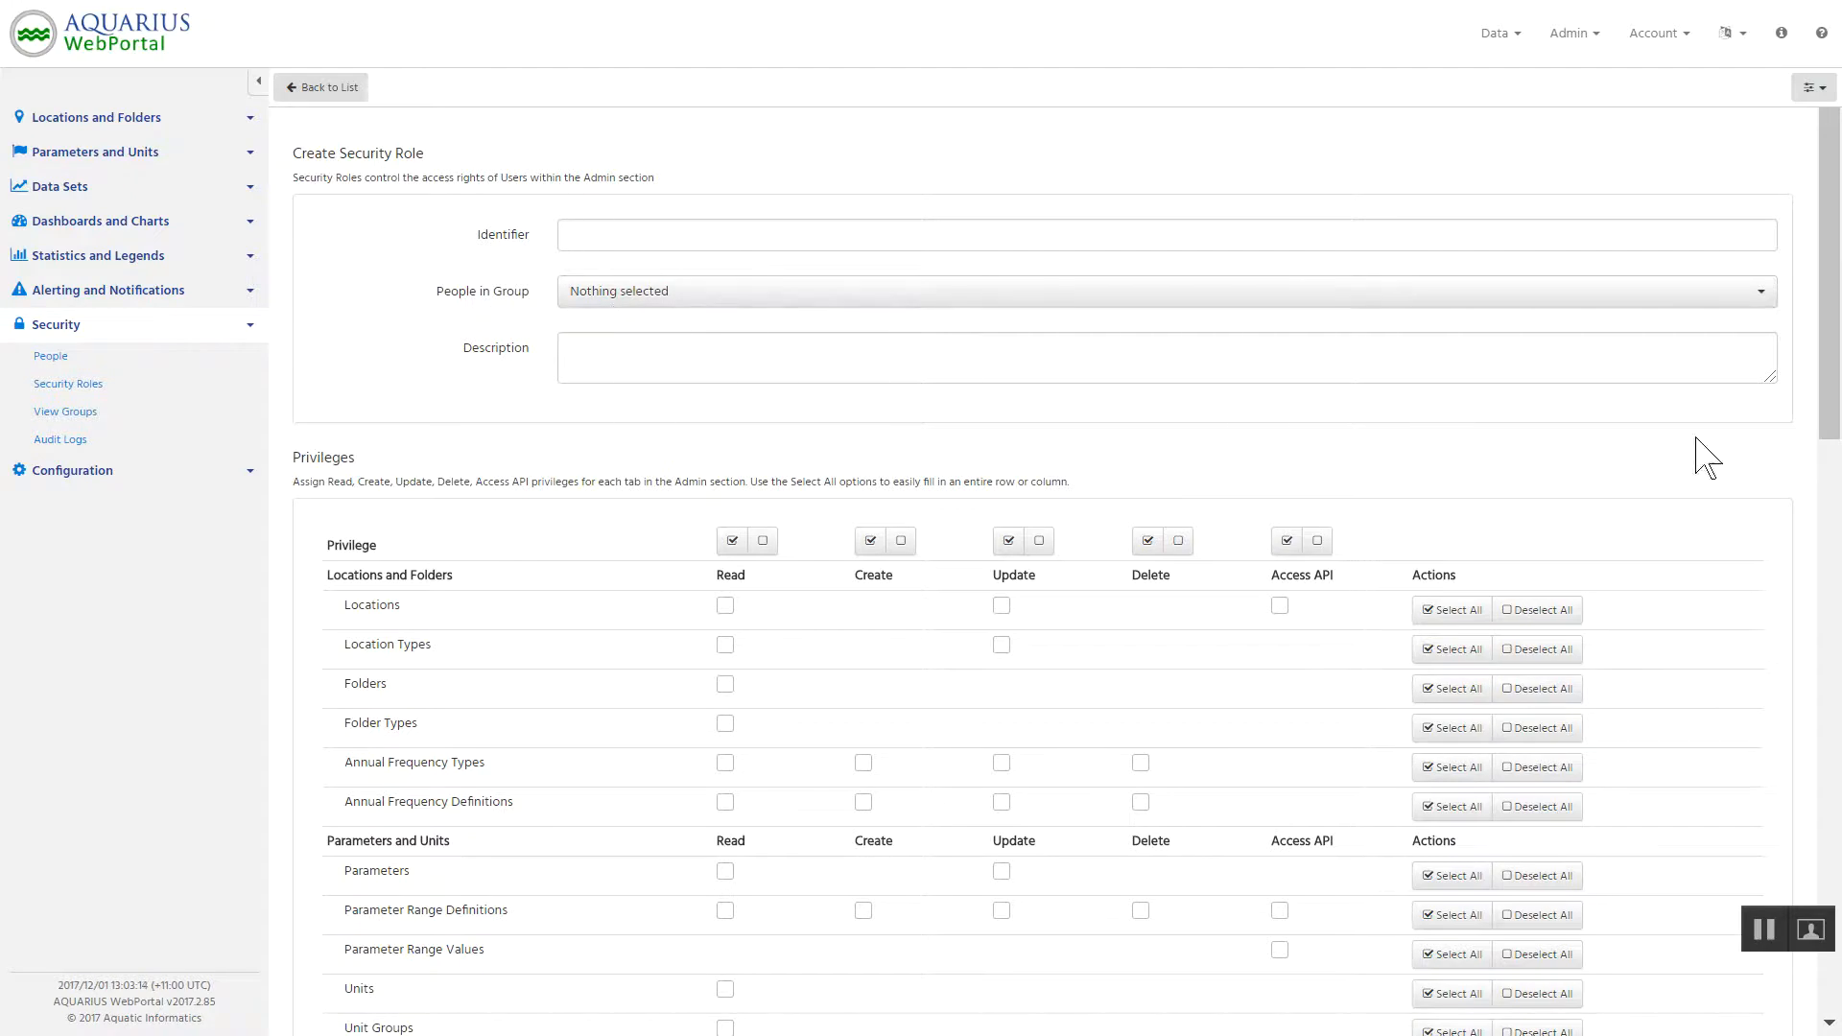
scroll(1832, 384, "down", 2)
mouse_move(1840, 384)
left_mouse_down()
mouse_move(1839, 427)
mouse_move(1839, 358)
left_mouse_up()
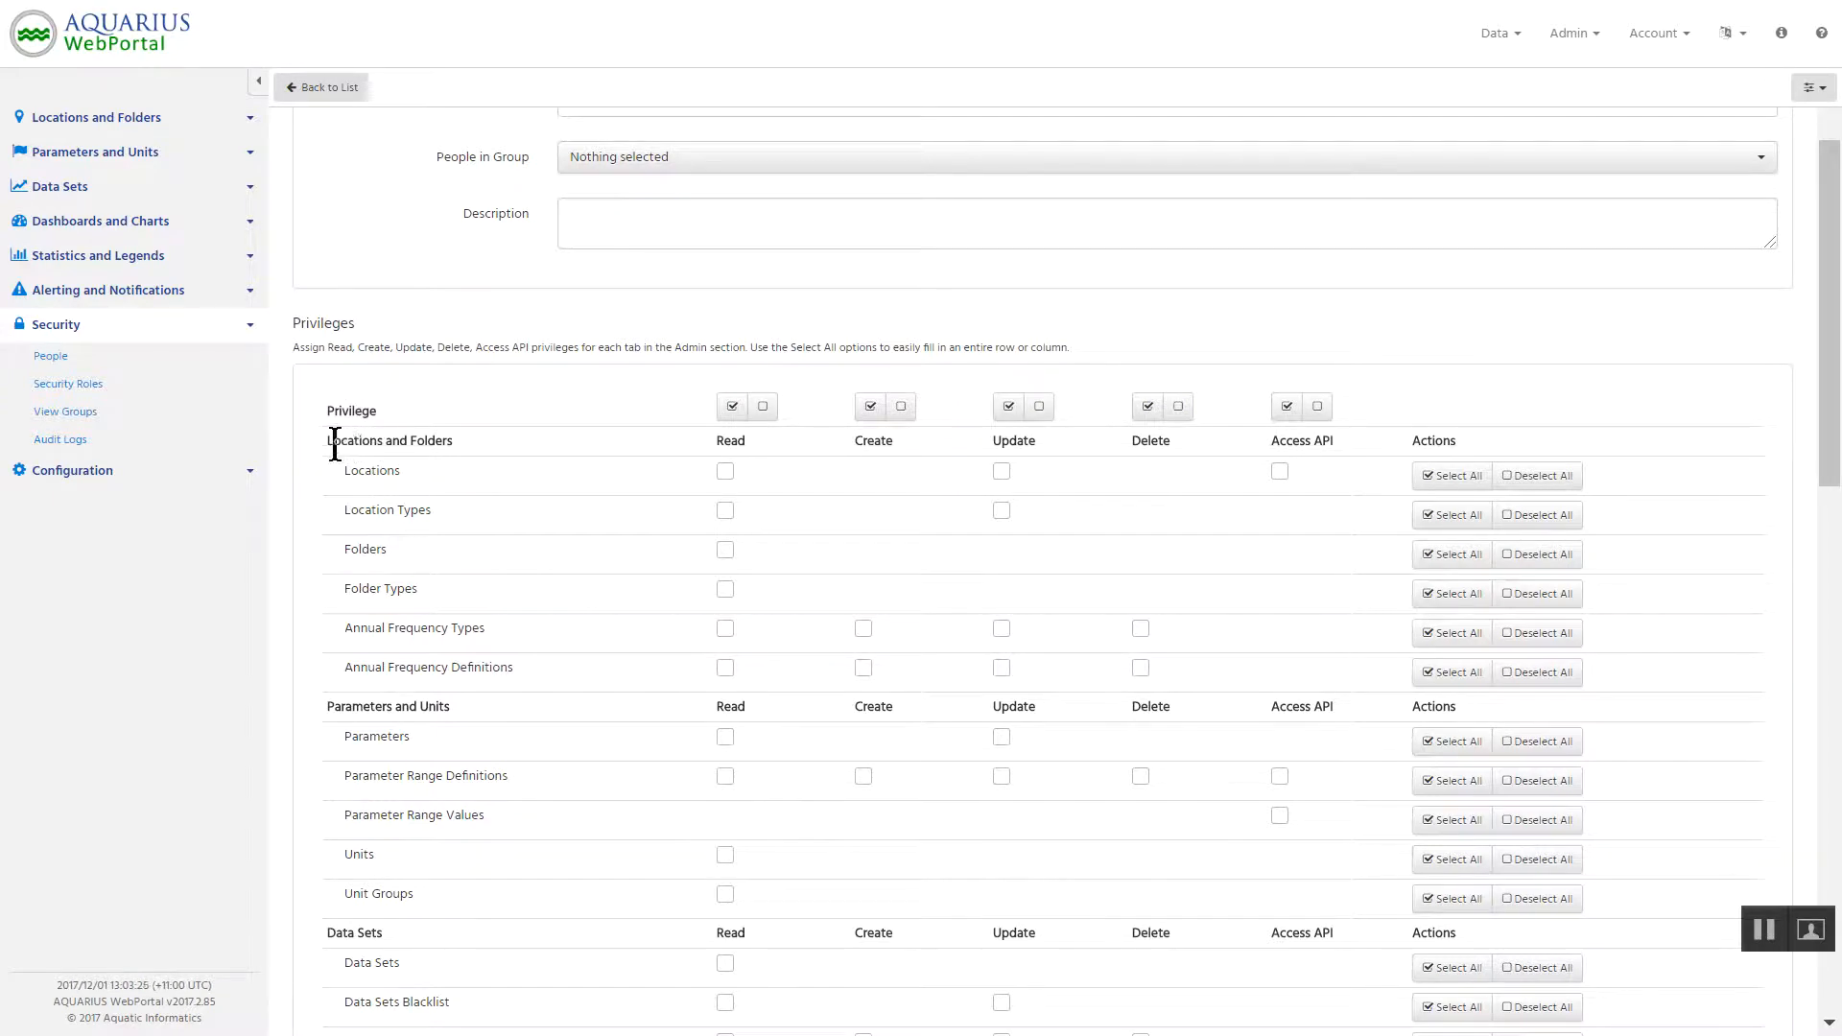
left_click(104, 118)
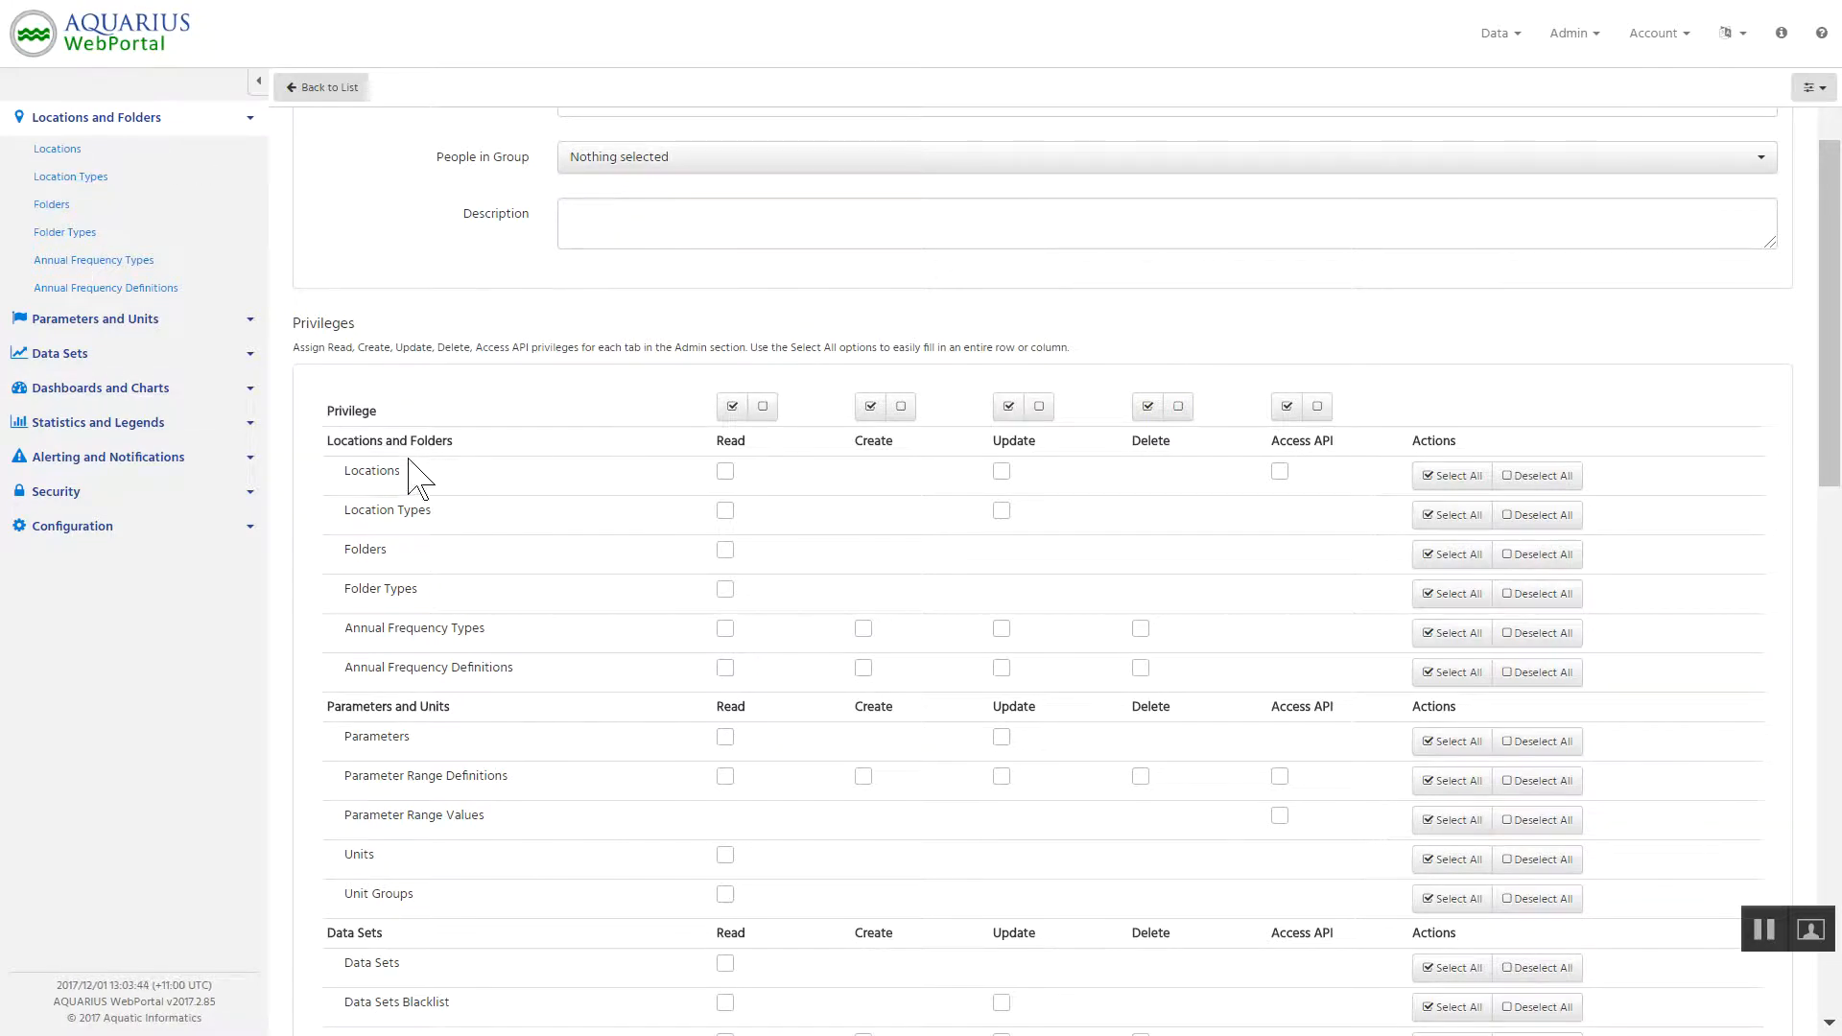
Try granting the Read, Create and Update privileges to every item, clearing each column again.
left_click(732, 408)
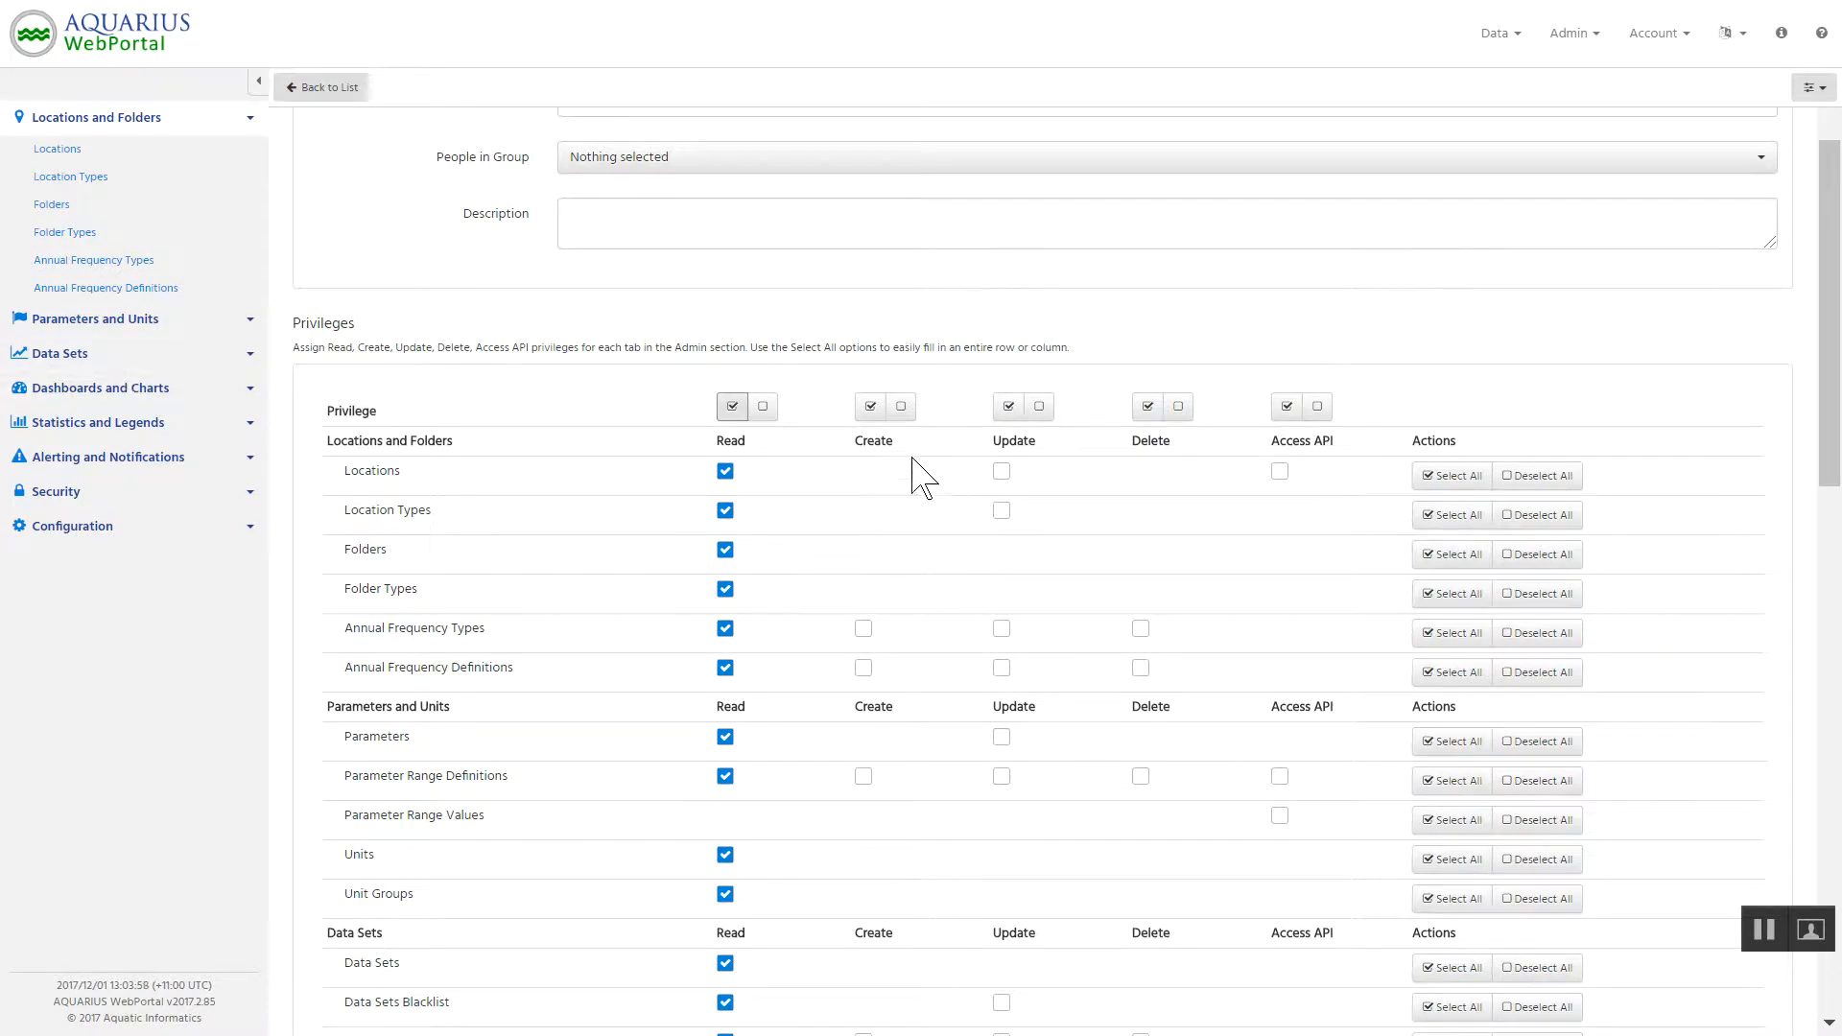
scroll(941, 533, "down", 1)
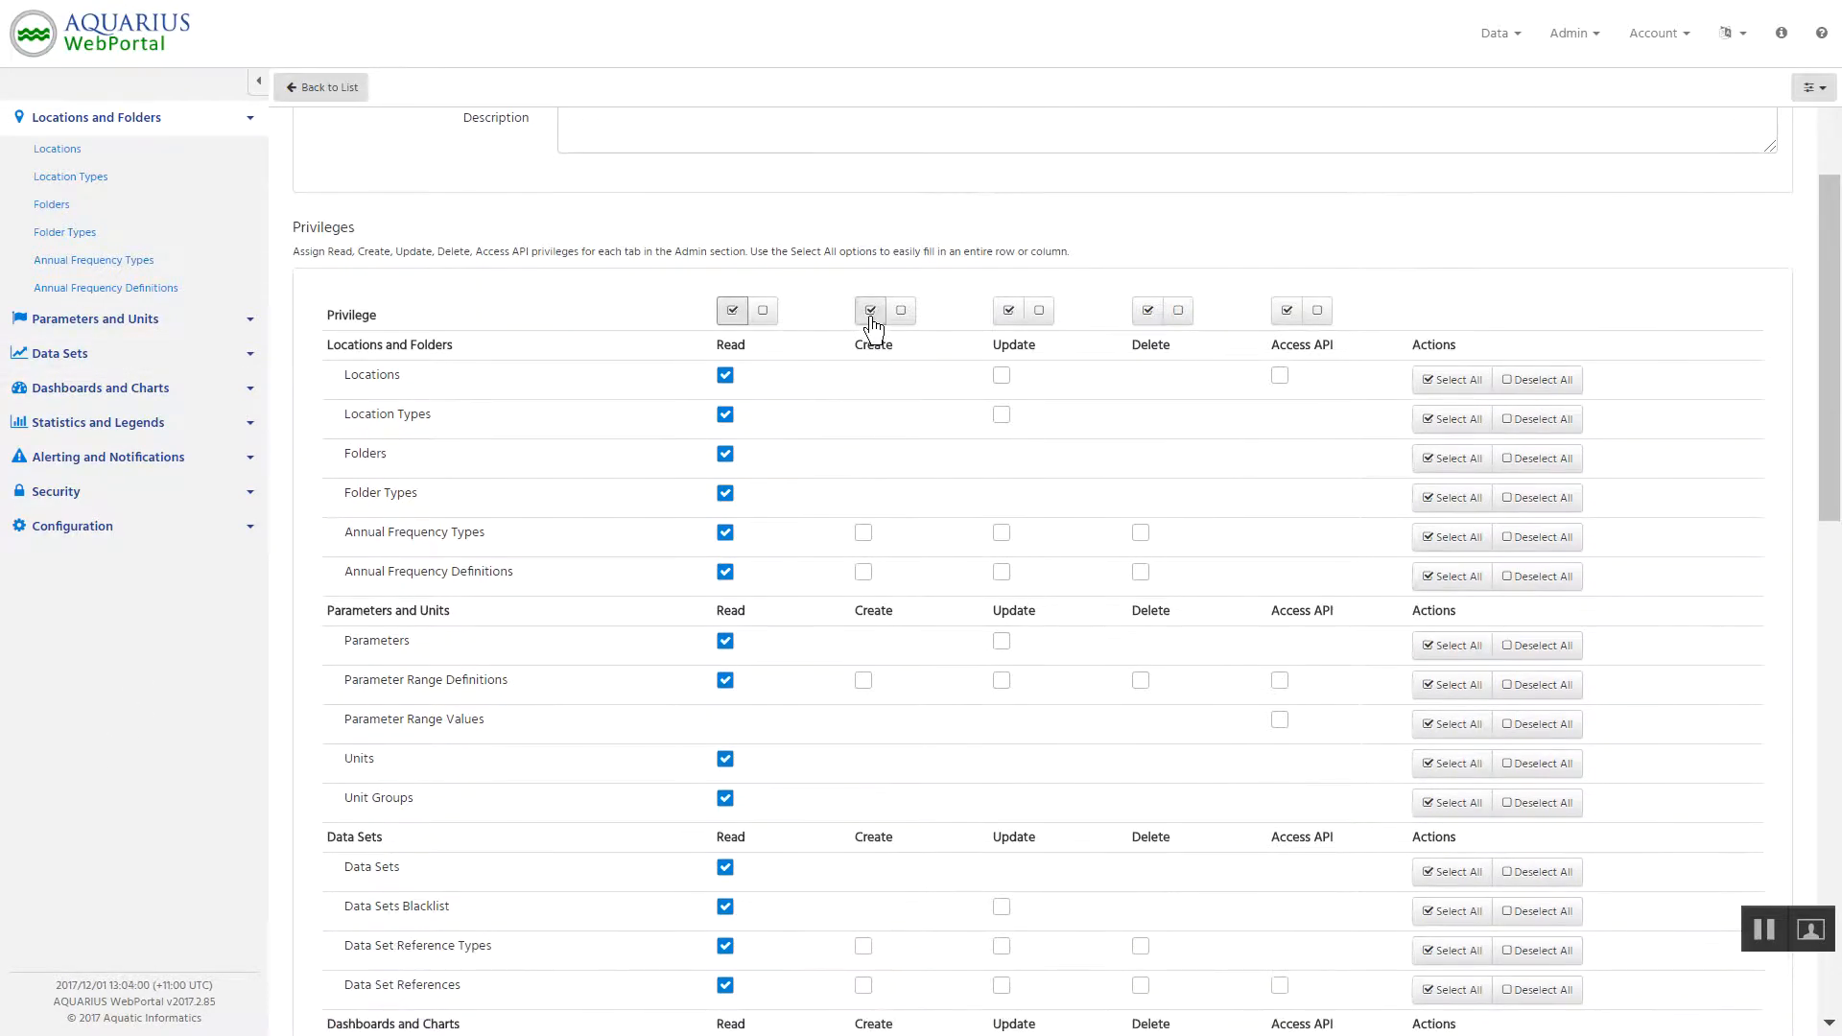
left_click(870, 315)
scroll(964, 734, "down", 4)
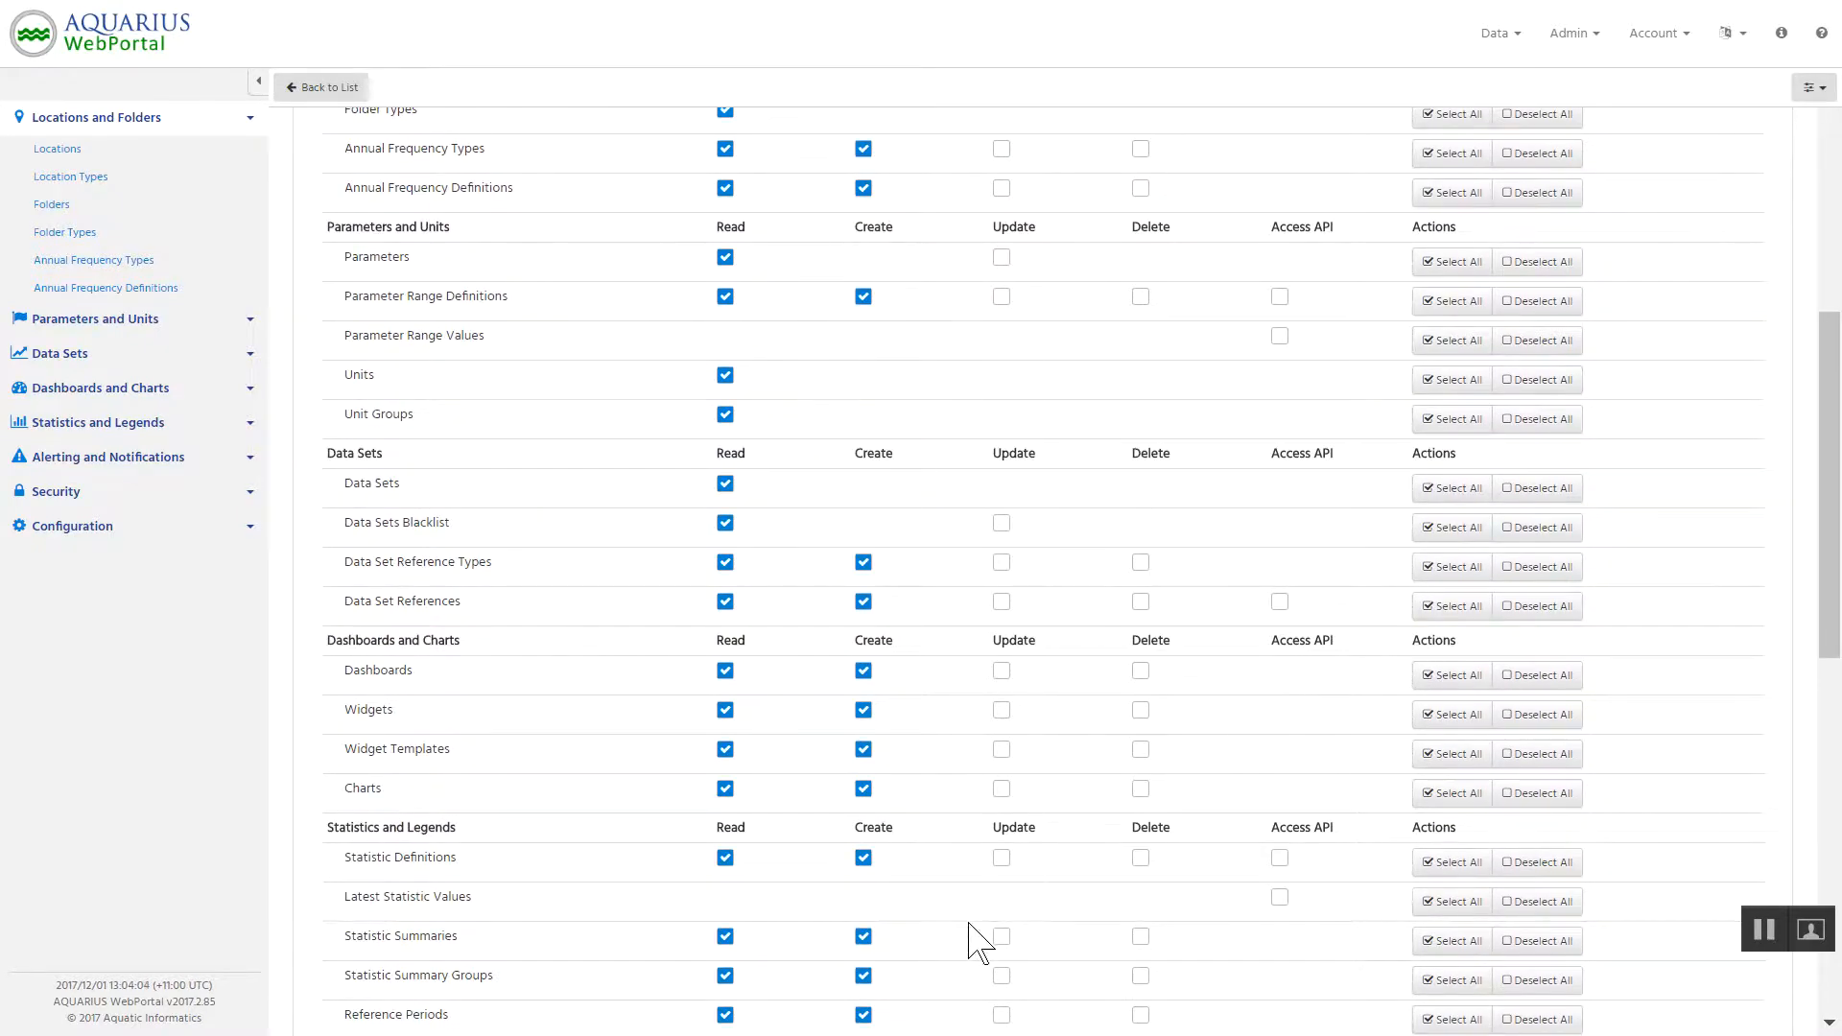
scroll(964, 900, "up", 6)
left_click(902, 543)
scroll(984, 549, "down", 2)
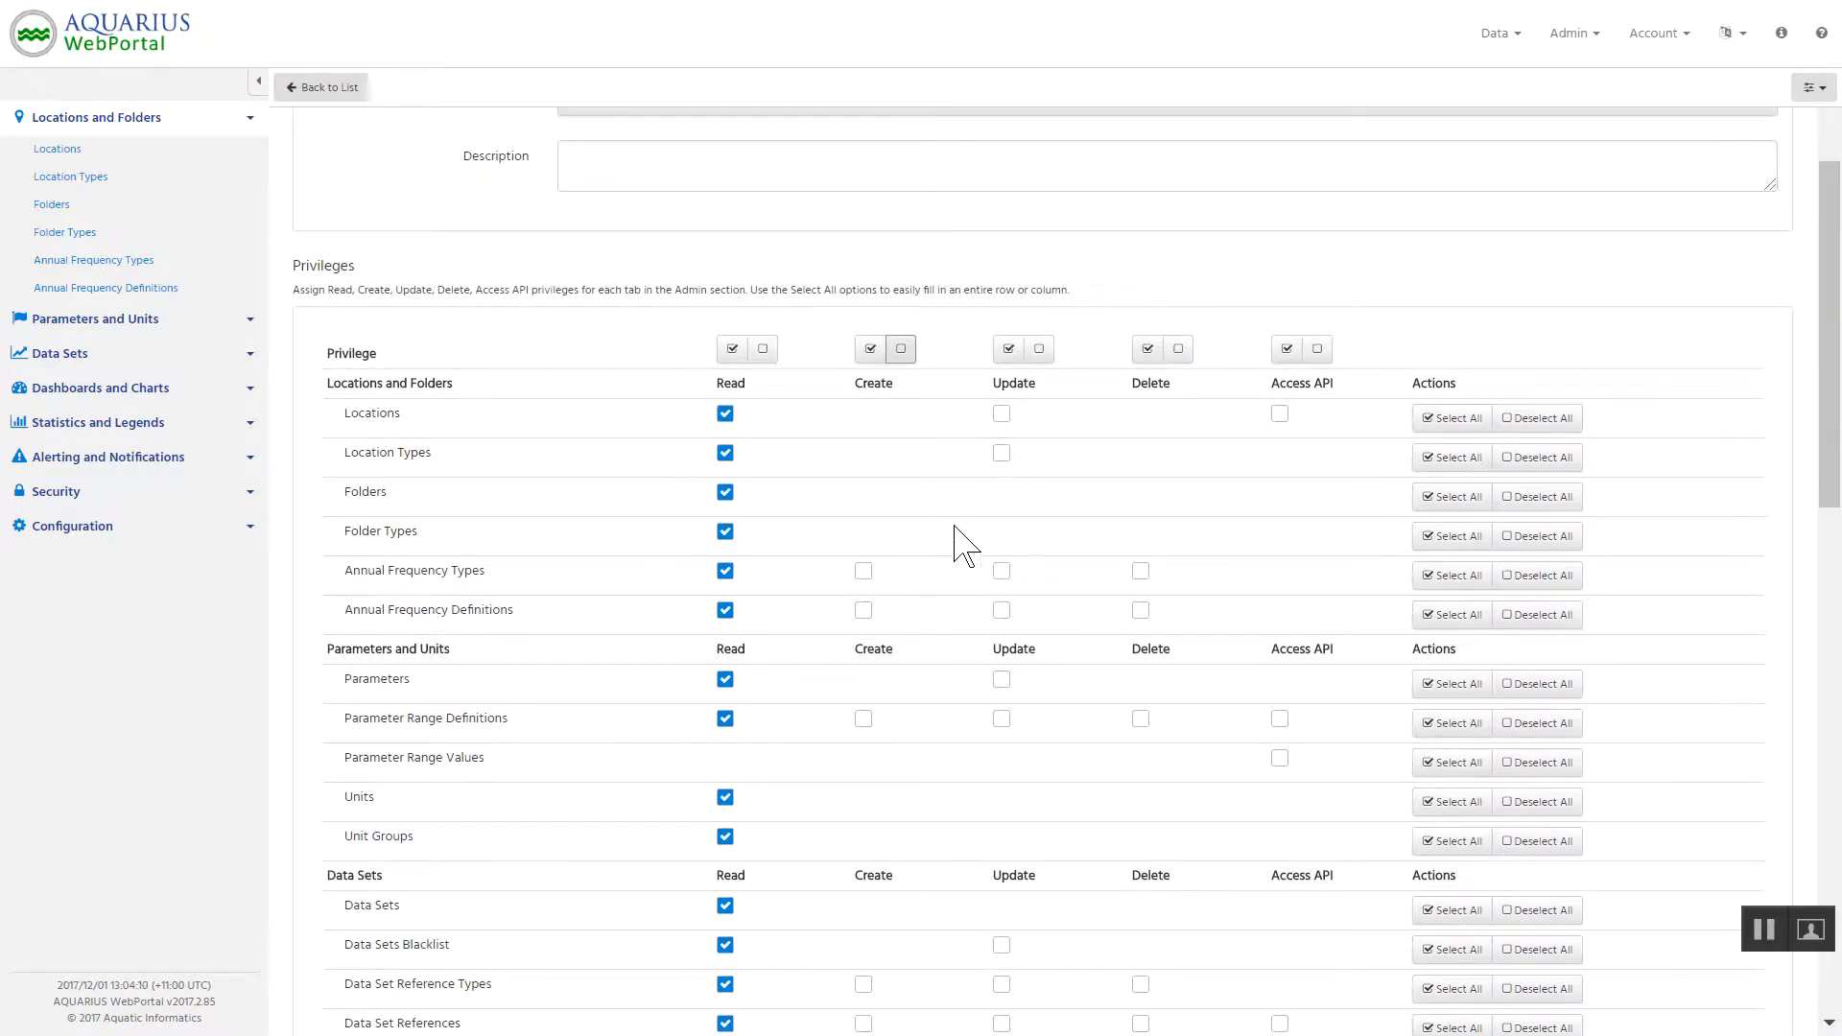
left_click(1009, 349)
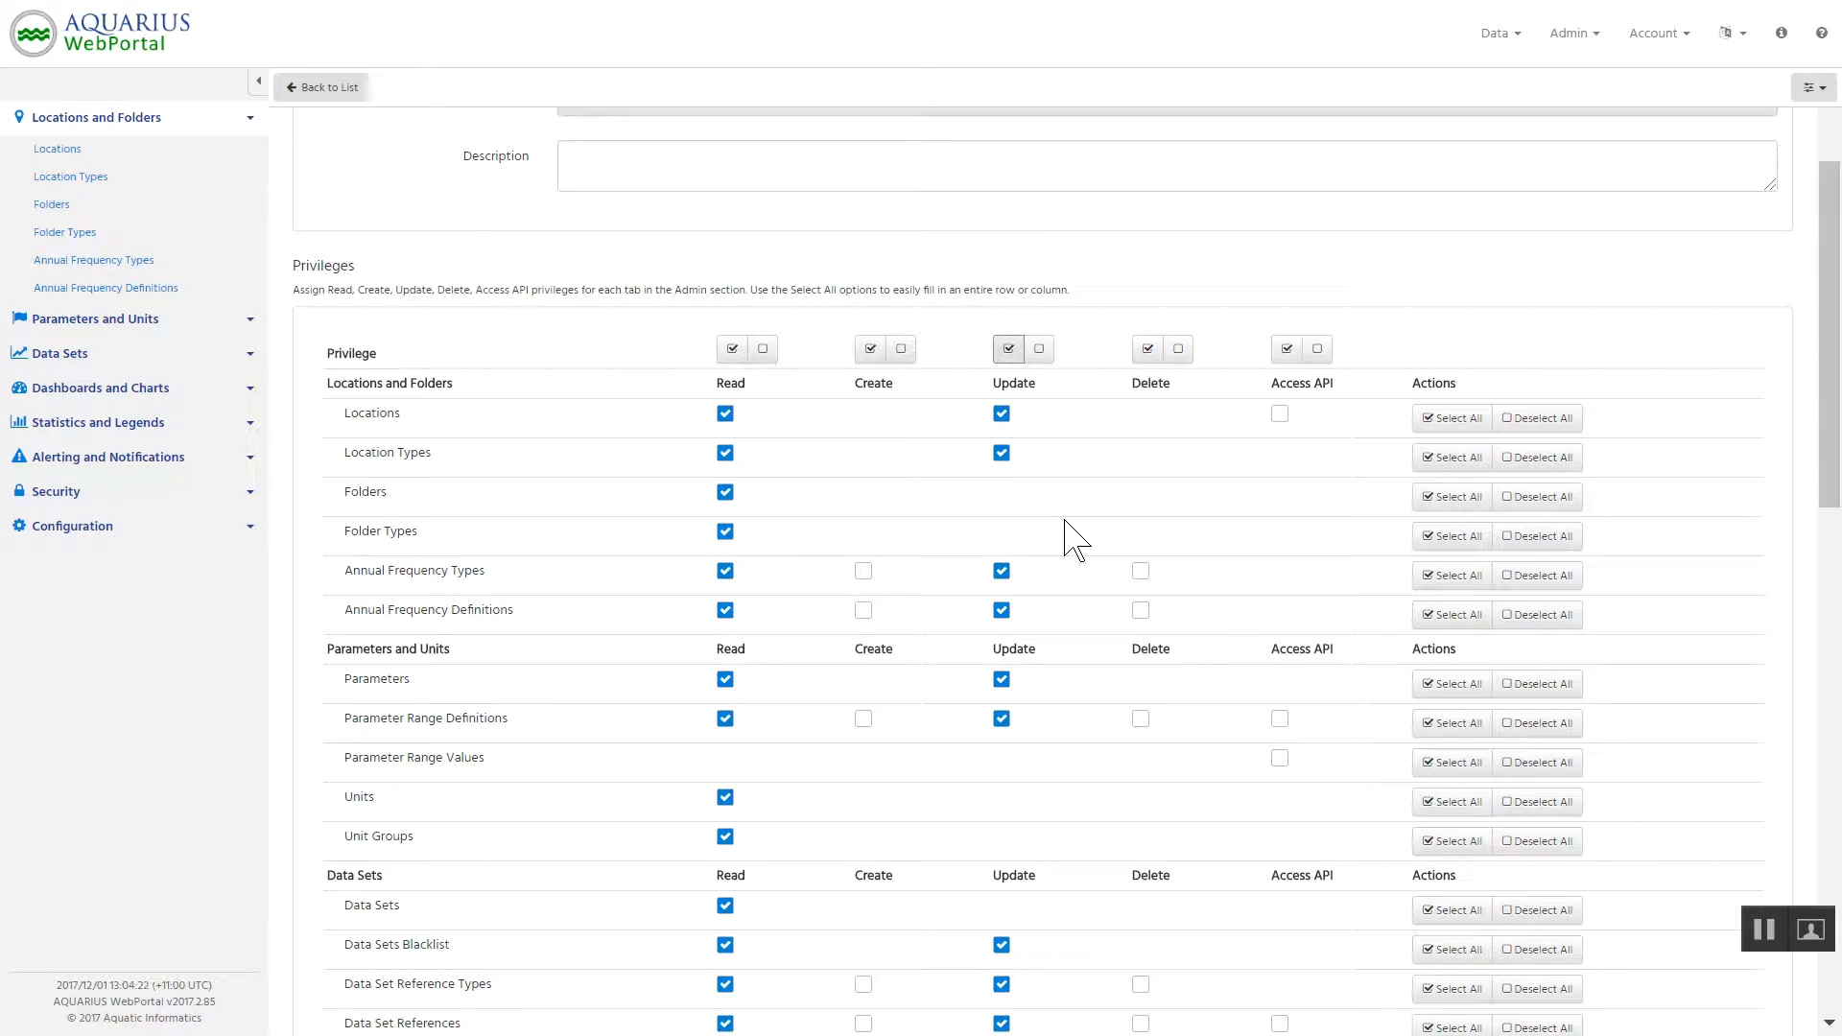
left_click(1038, 351)
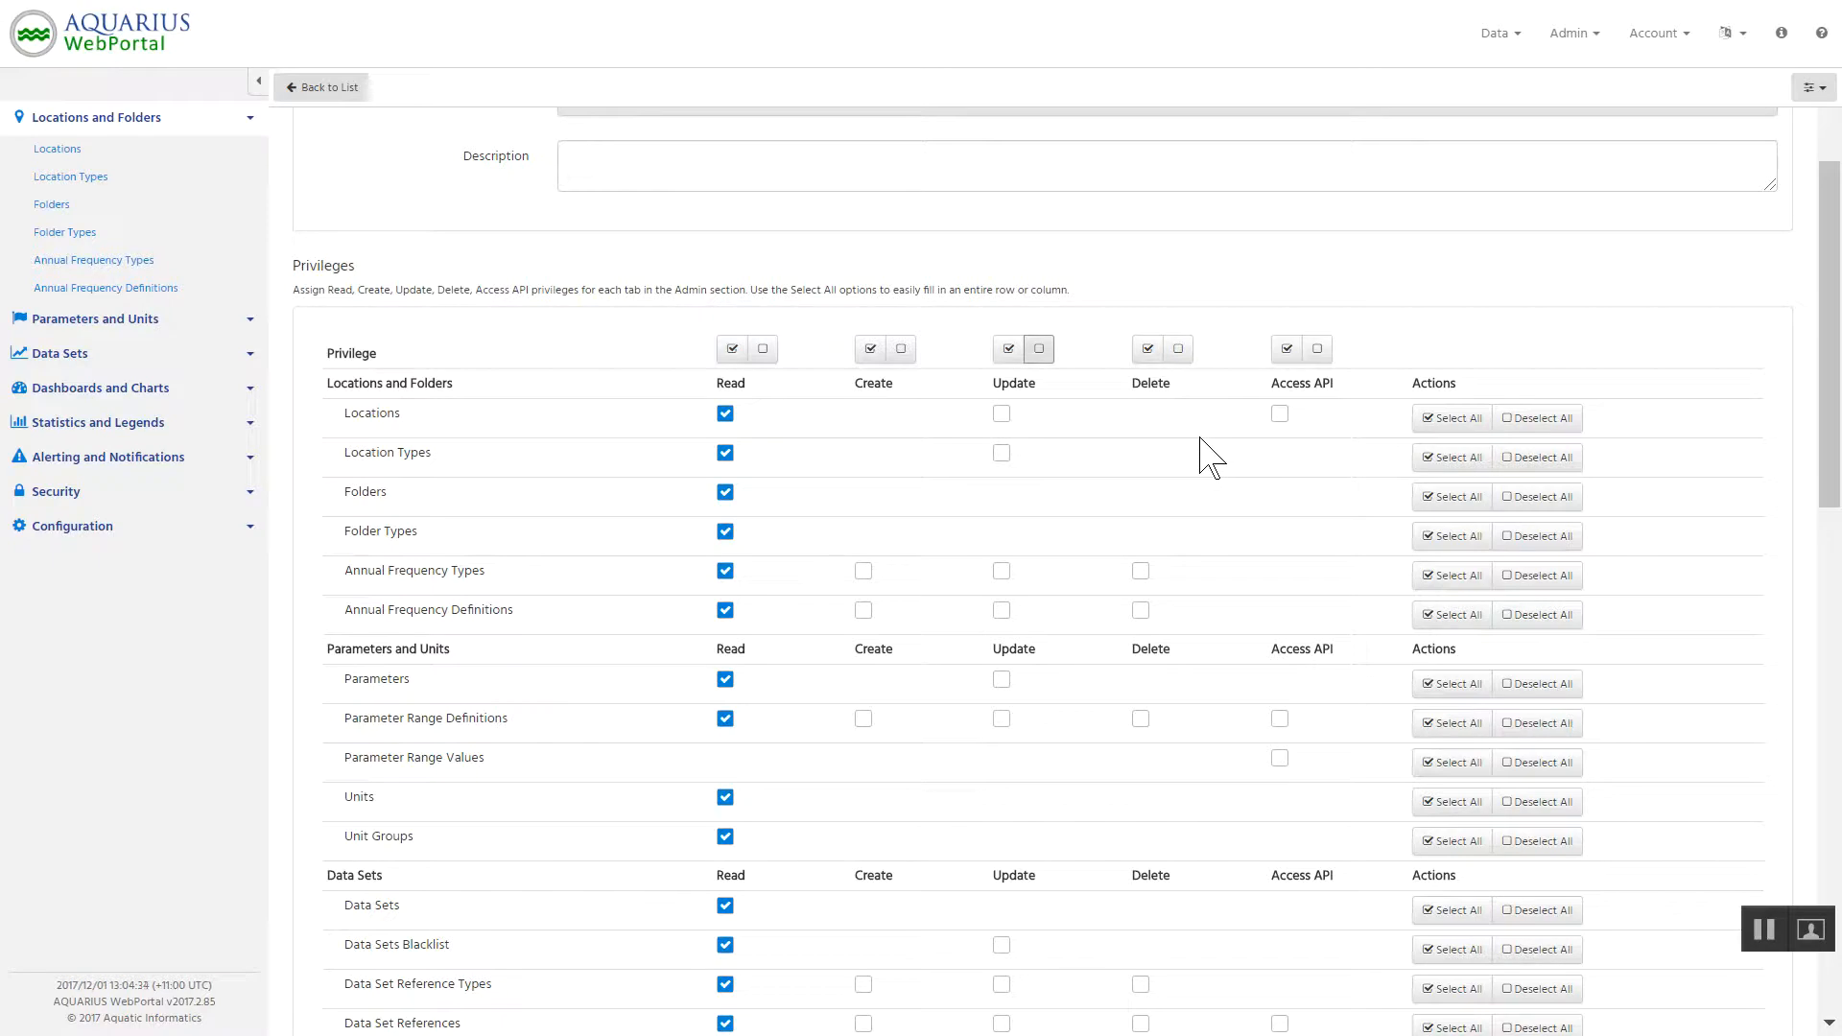
left_click(763, 349)
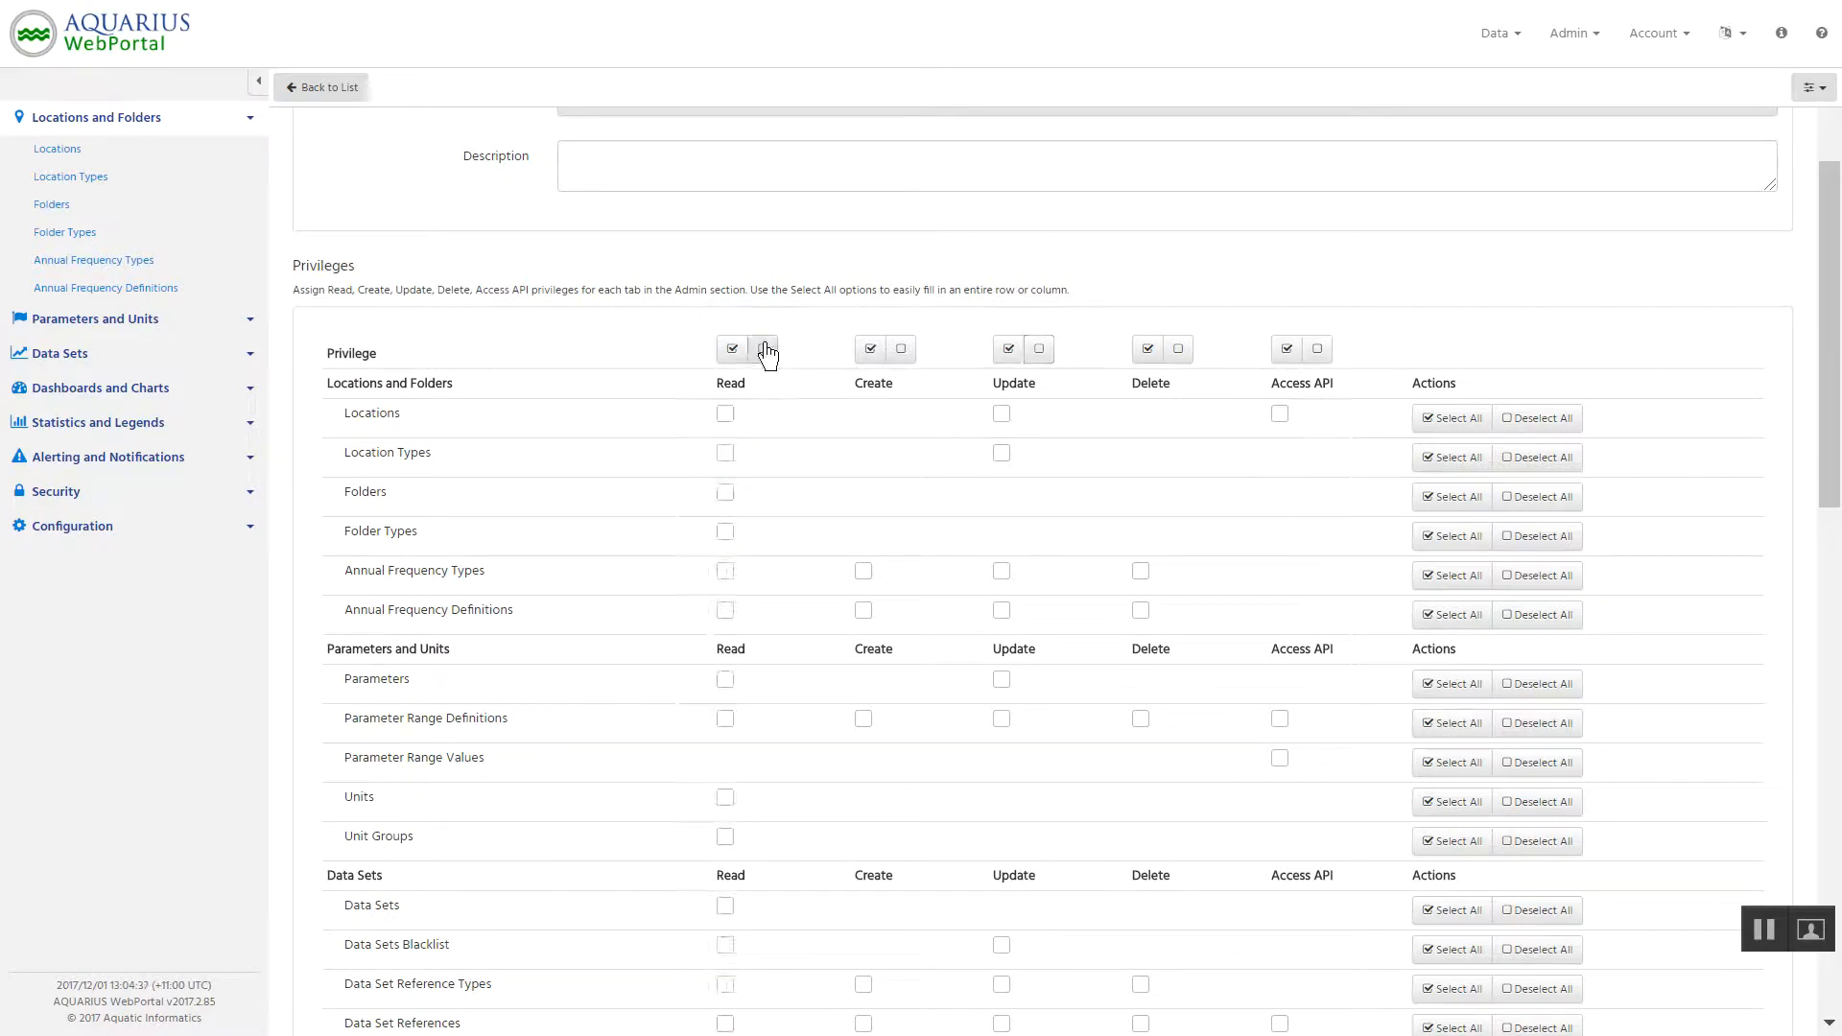
Grant the Access API privilege to all available items and set the role's identifier to "Access API".
left_click(1288, 350)
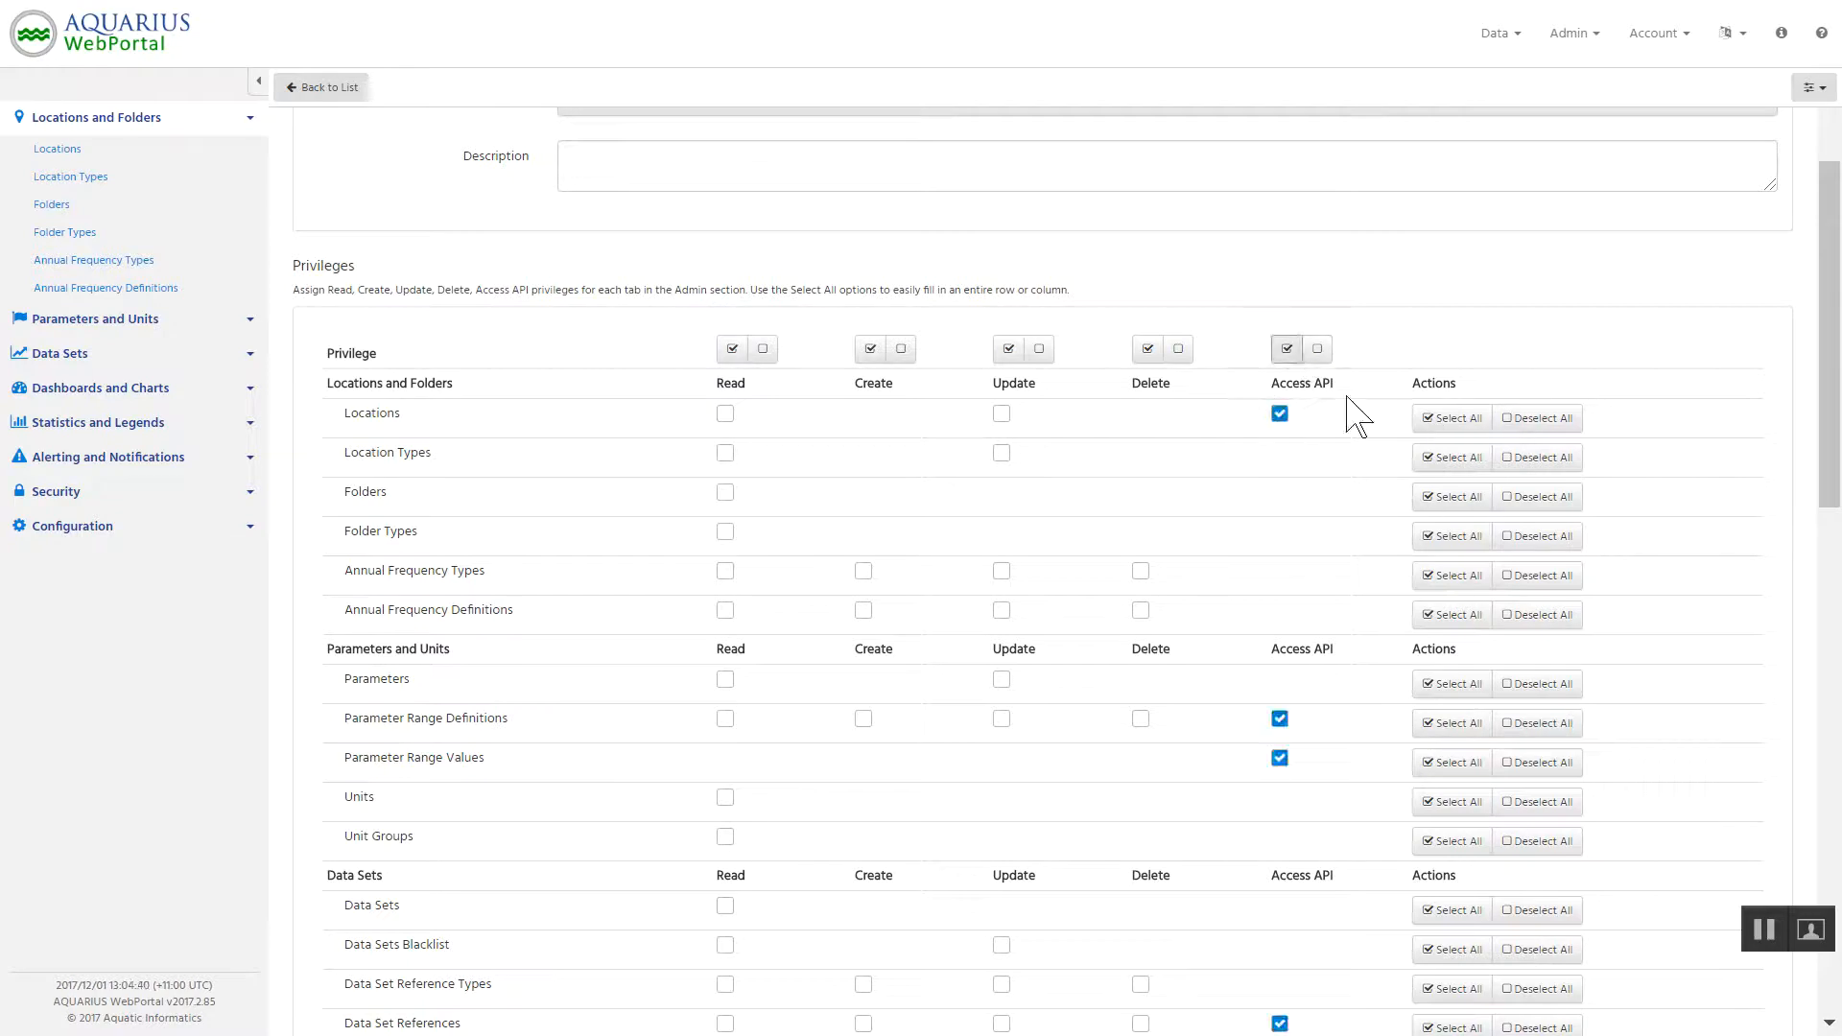
mouse_move(1837, 374)
left_mouse_down()
mouse_move(1831, 921)
mouse_move(1830, 370)
left_mouse_up()
left_click(608, 221)
type("Access API")
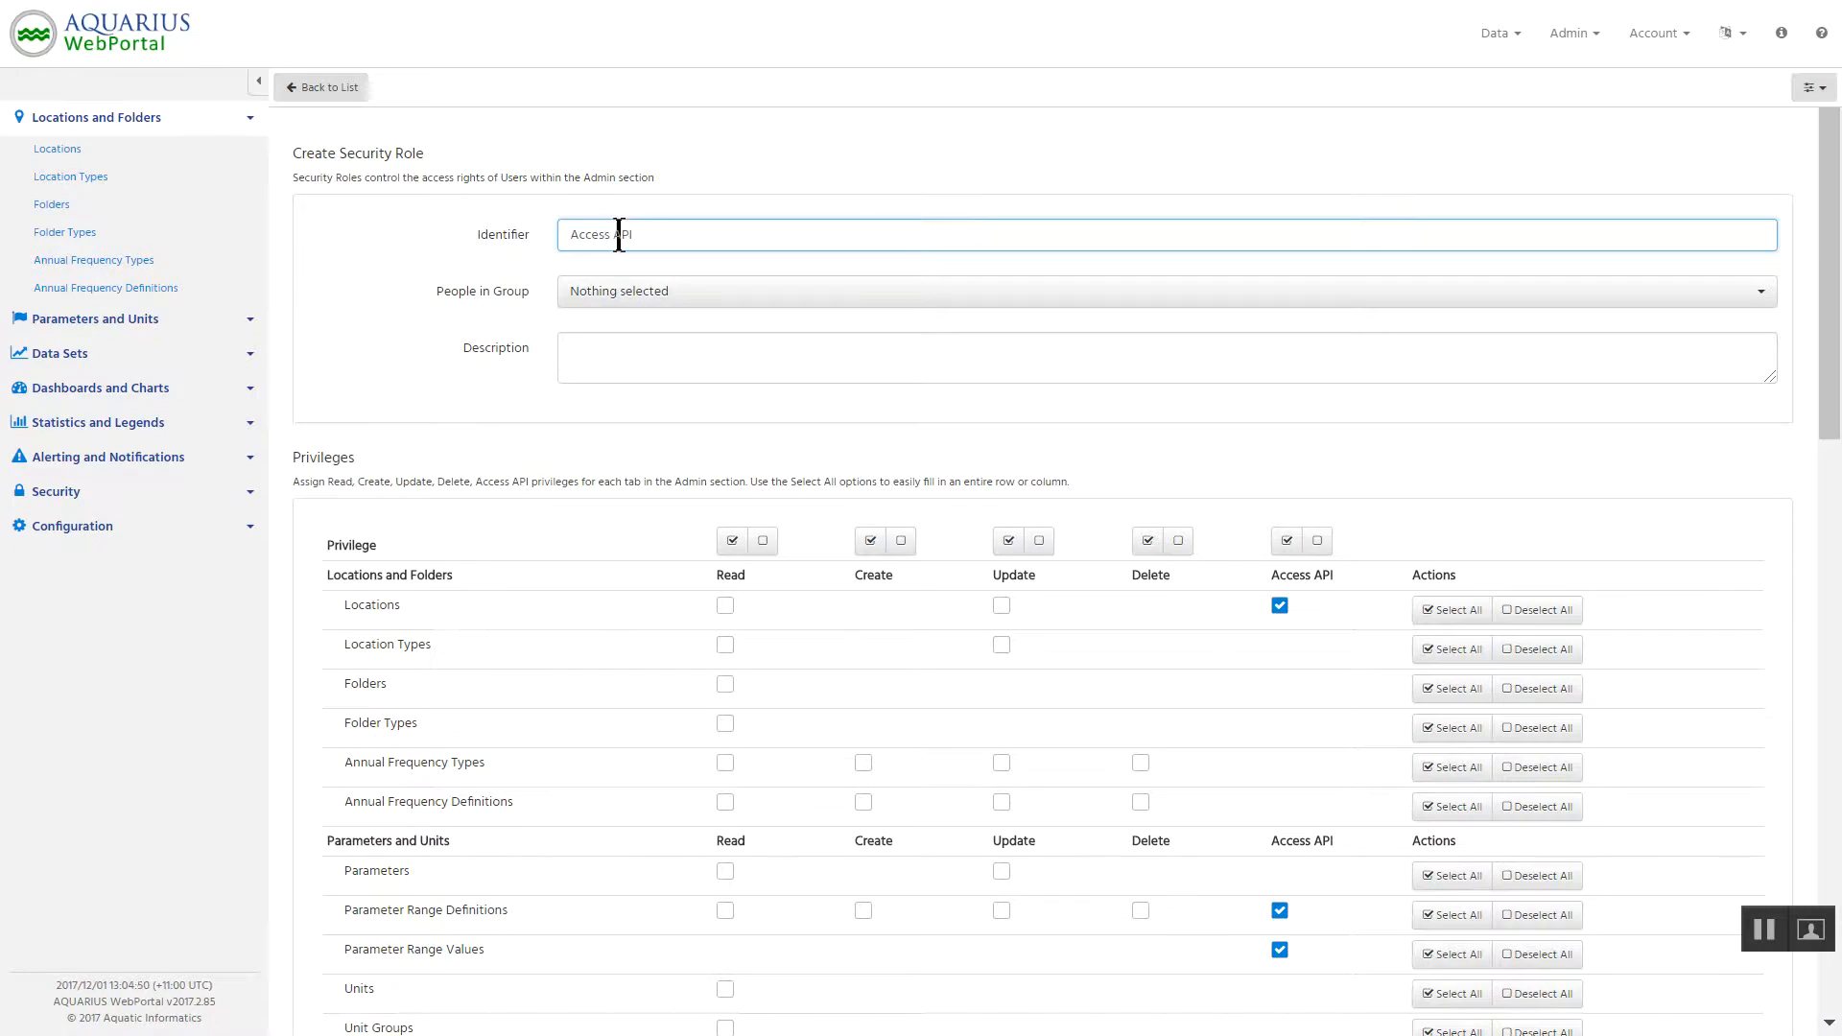
Assign one person to the role's group and enter the description "API Privileges Only...".
left_click(653, 293)
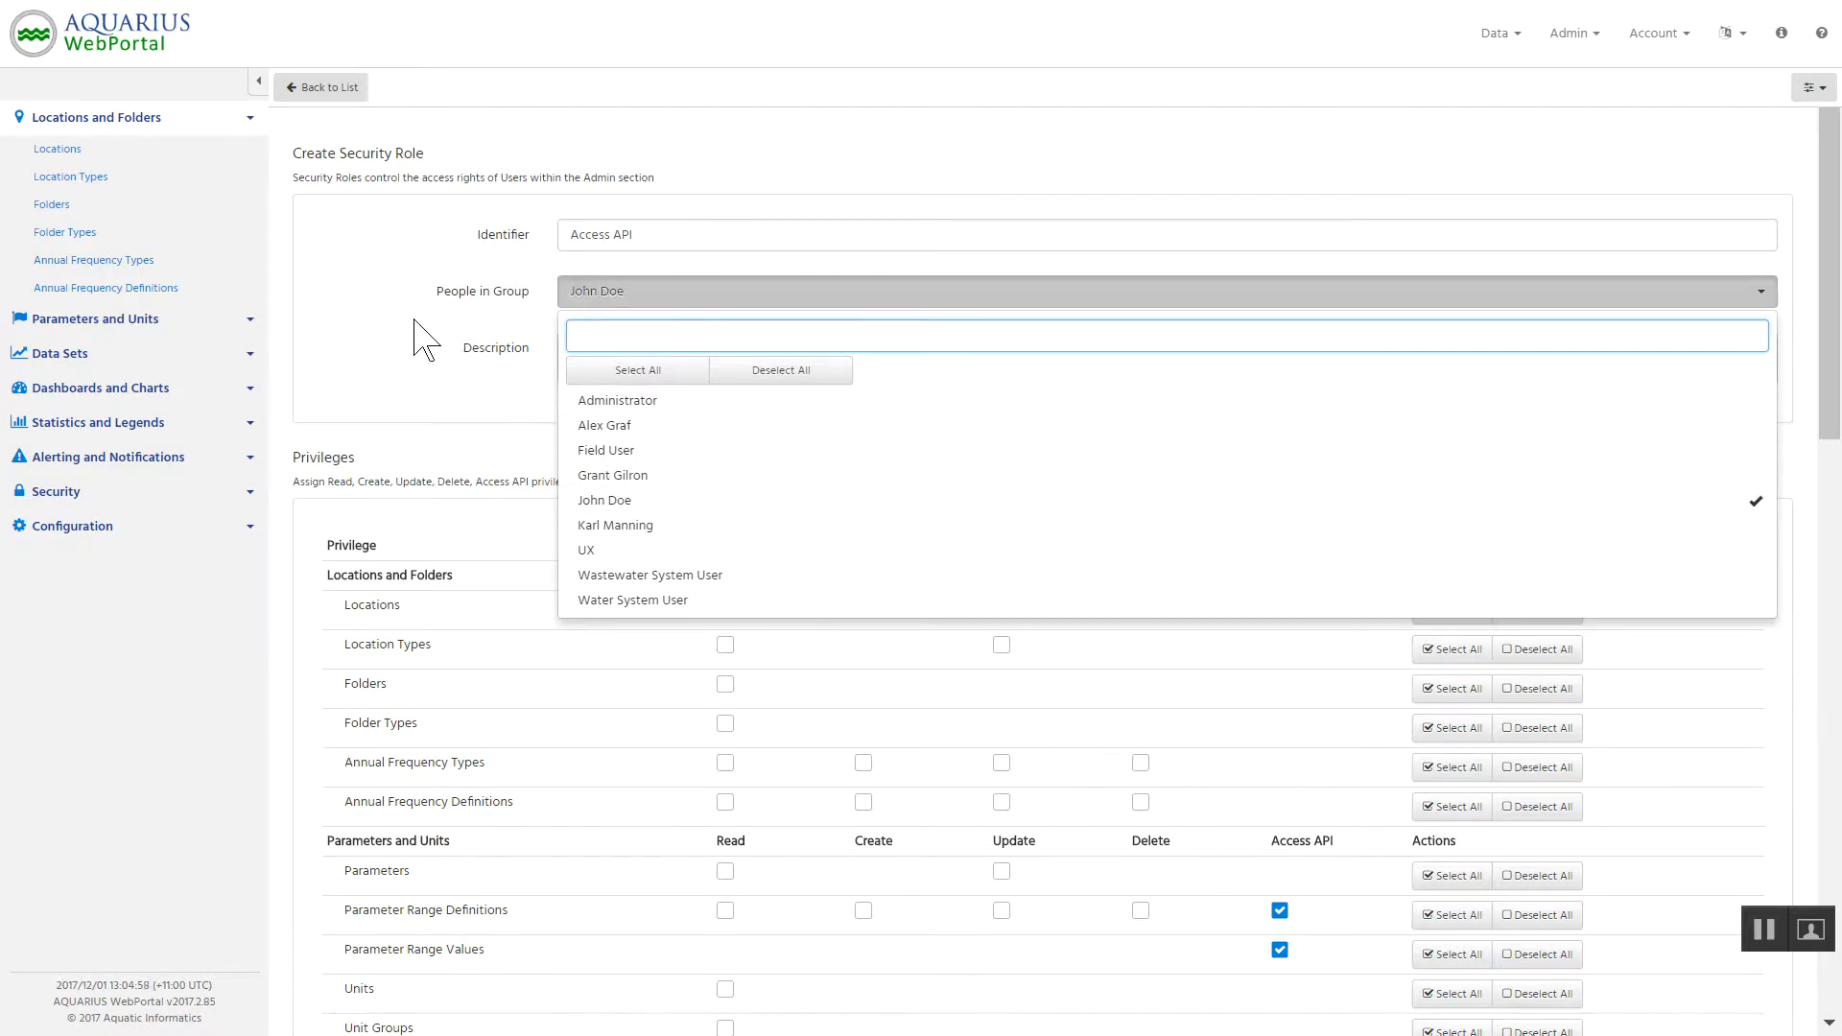
left_click(425, 341)
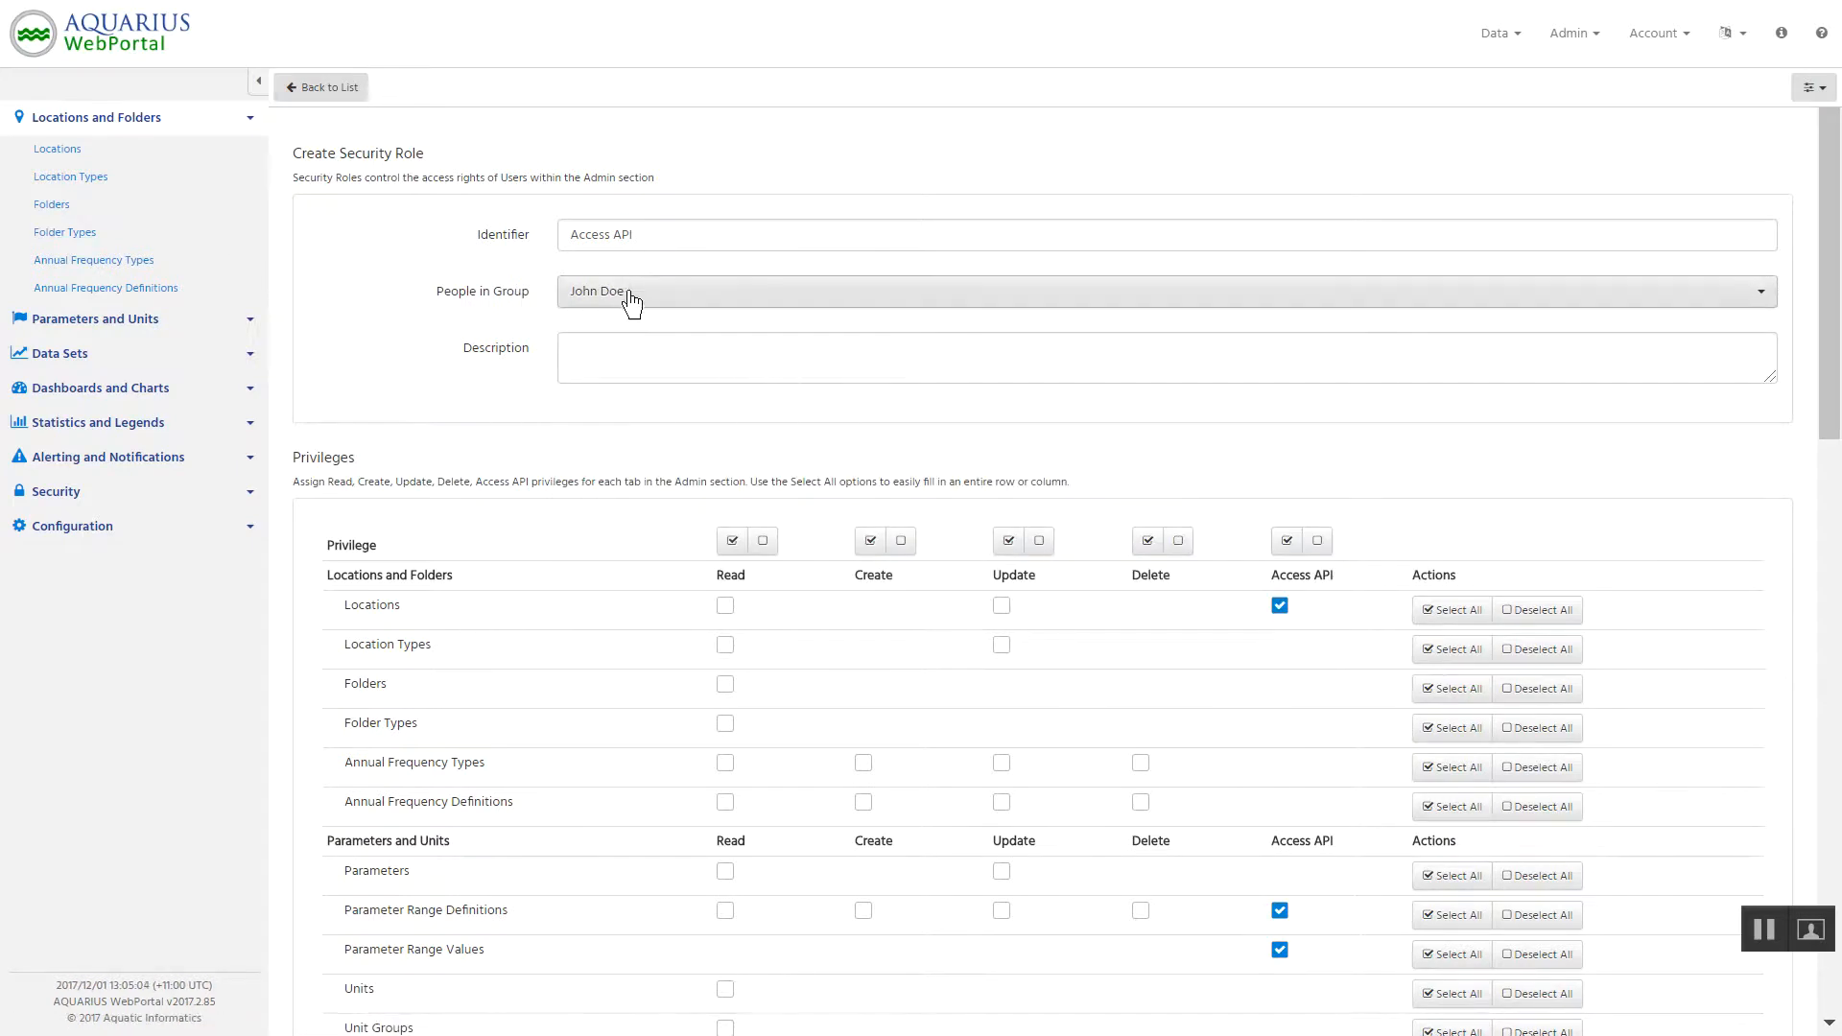
double_click(632, 234)
key("ctrl+c")
left_click(620, 348)
key("ctrl+v")
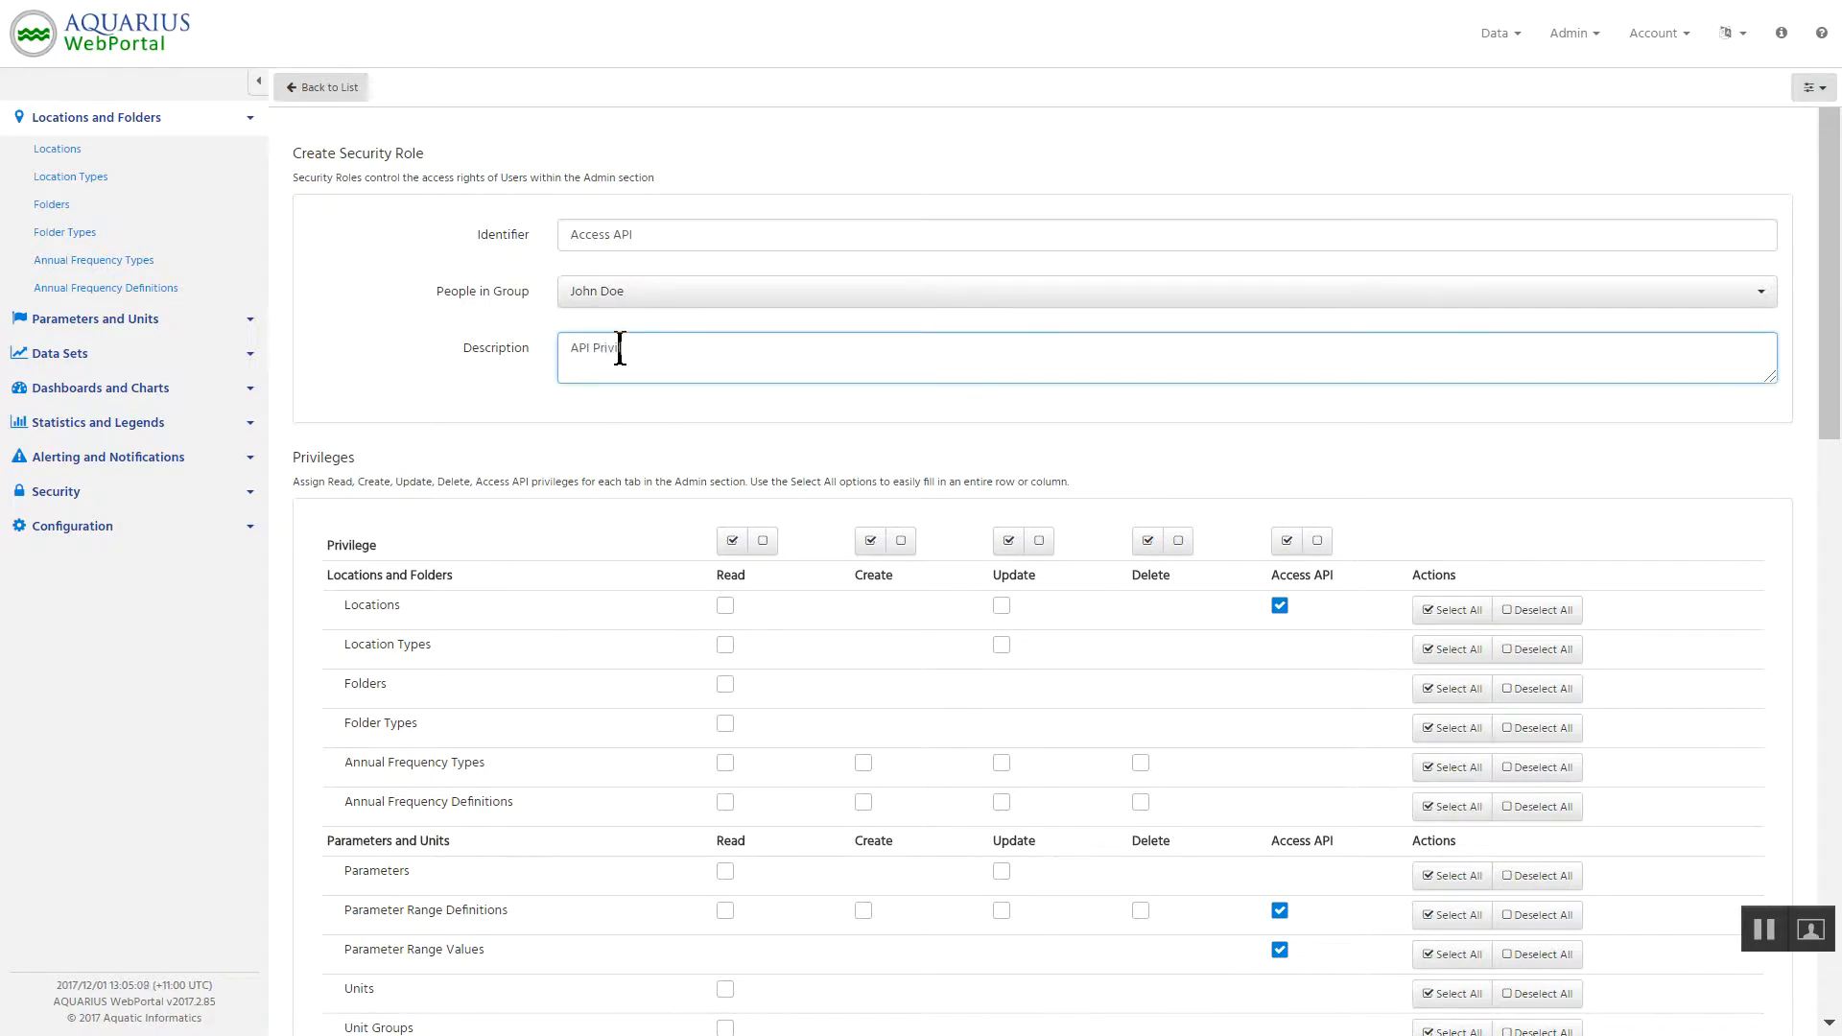
type("Privileges Only...")
Create the Access API security role with the chosen privileges.
scroll(1838, 439, "down", 1)
left_click_drag(1837, 439, 1823, 1007)
left_click(1663, 972)
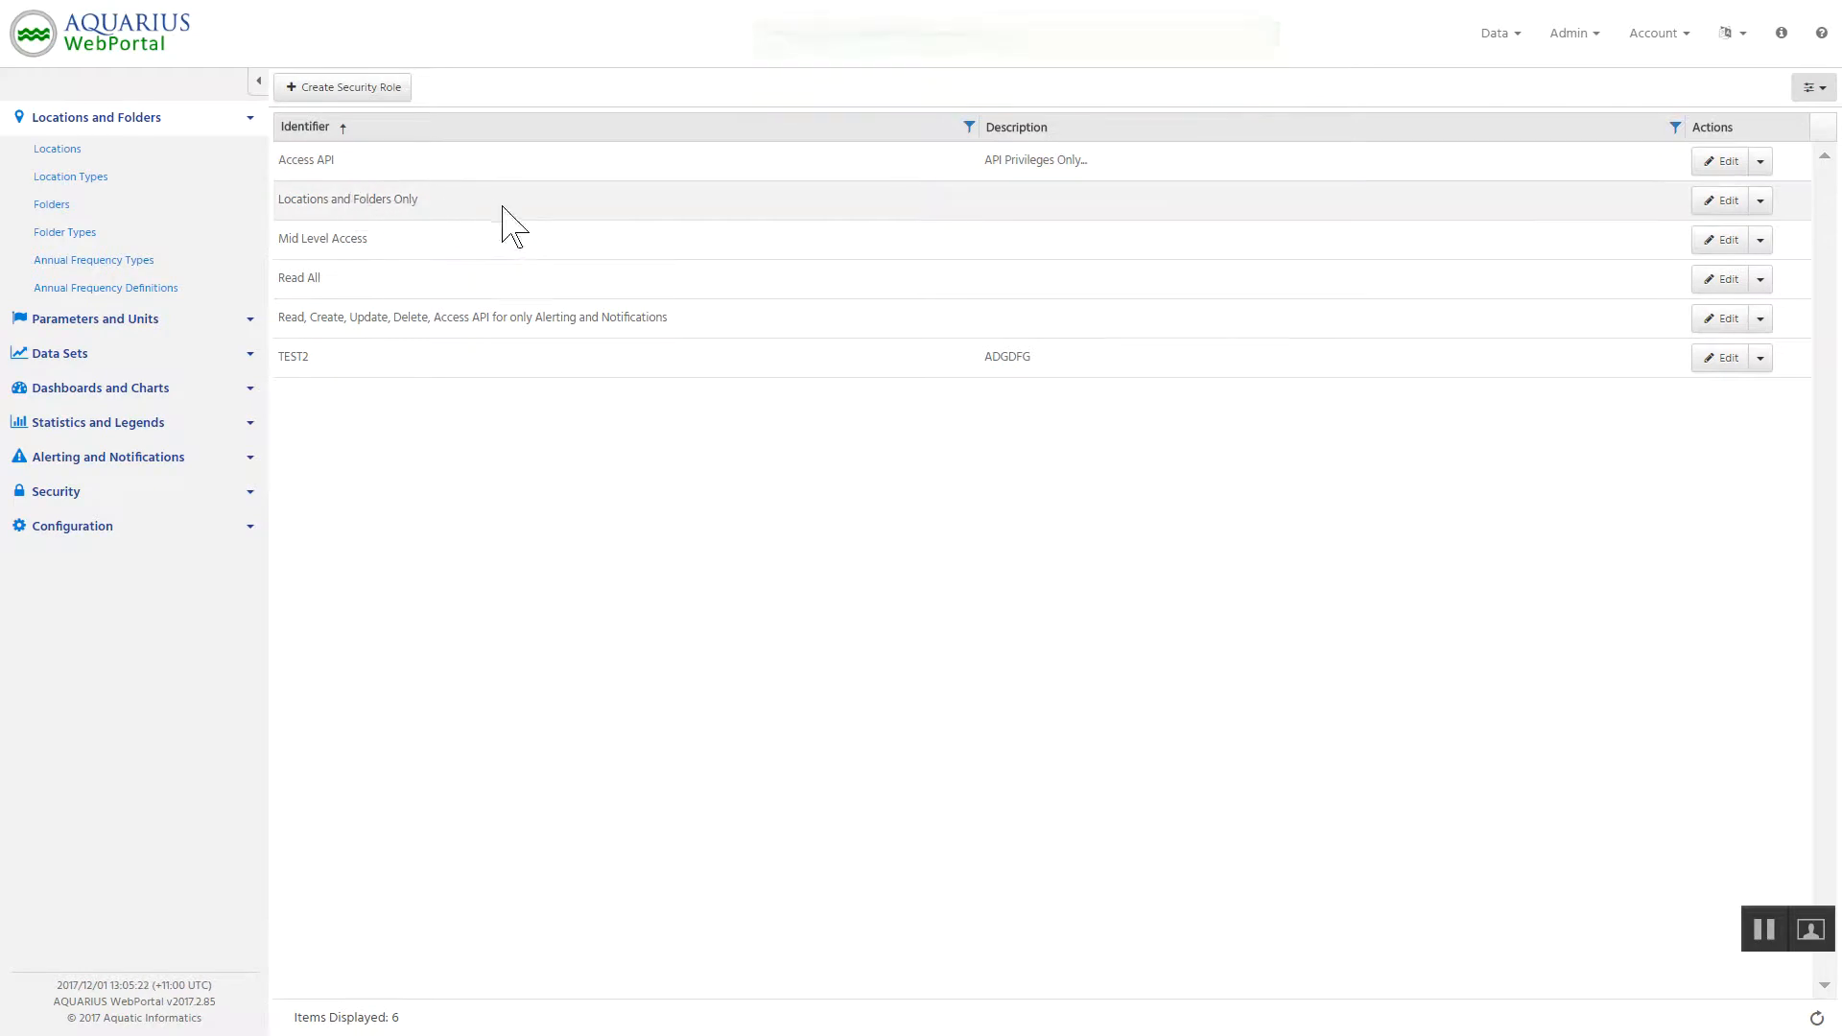
Open the Locations and Folders Only role, review its privileges, and return to the role list.
left_click(1727, 201)
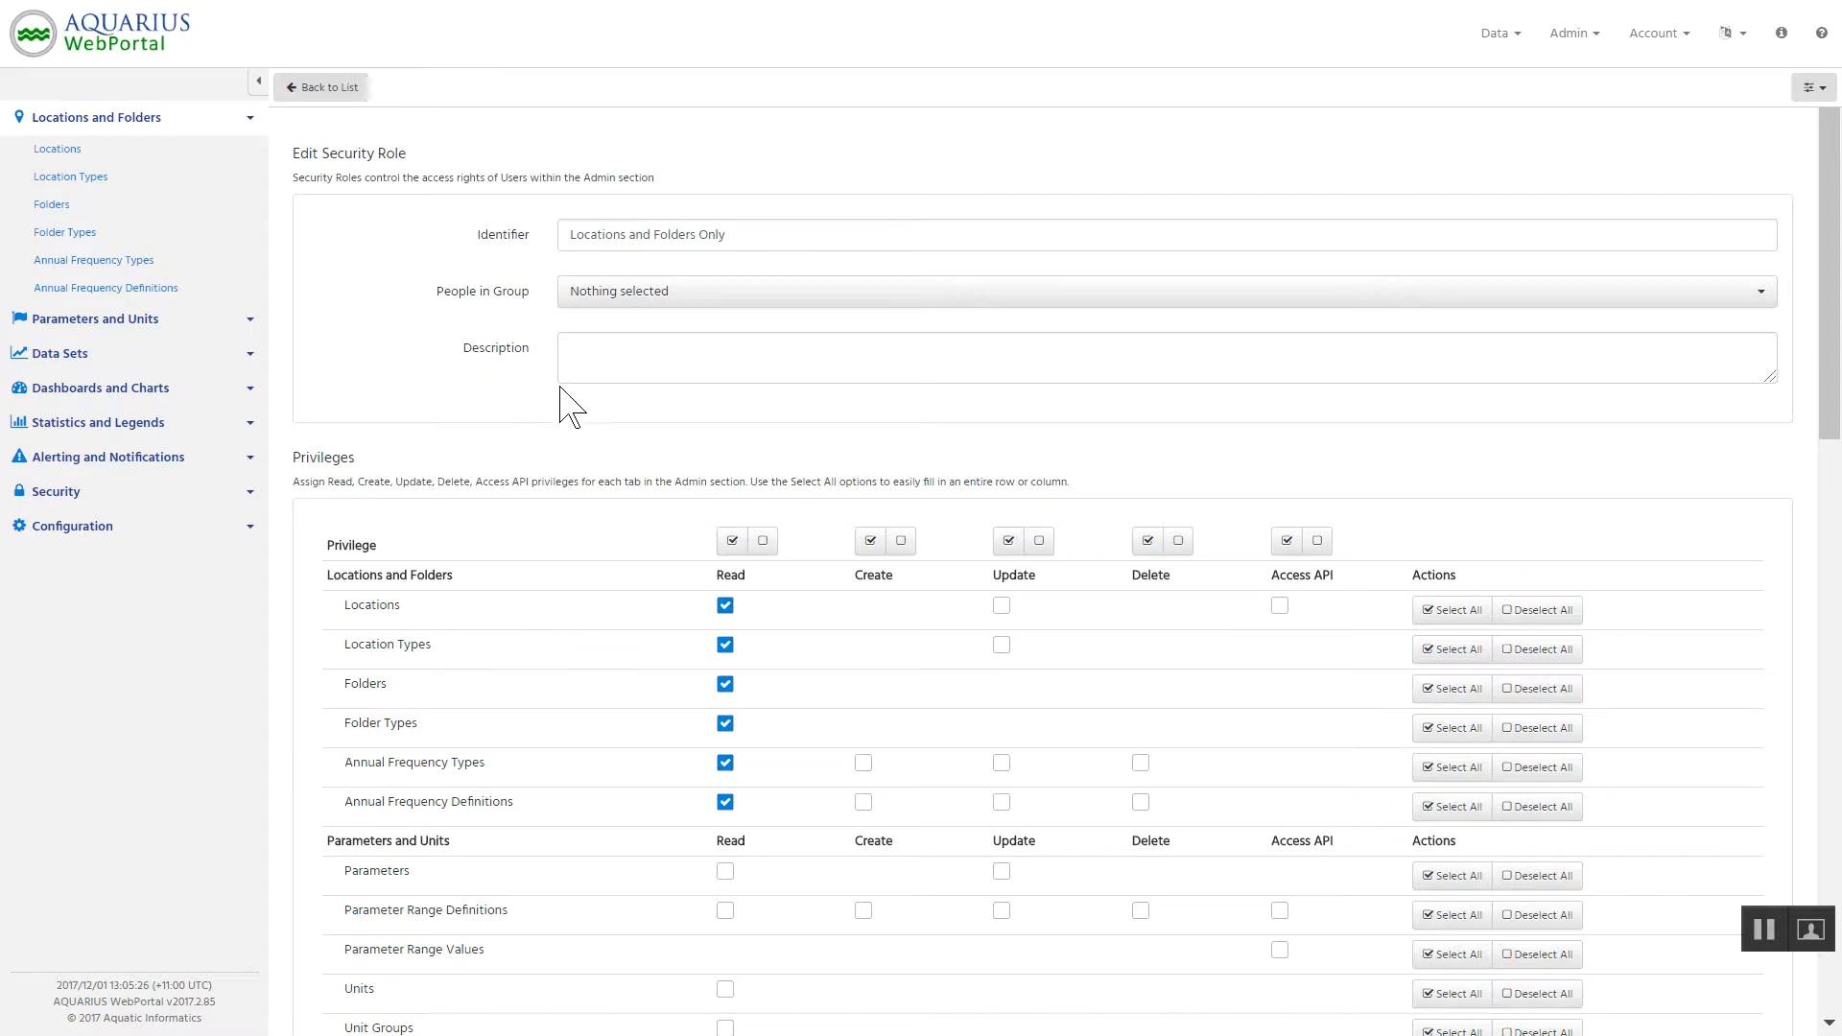
scroll(666, 658, "down", 2)
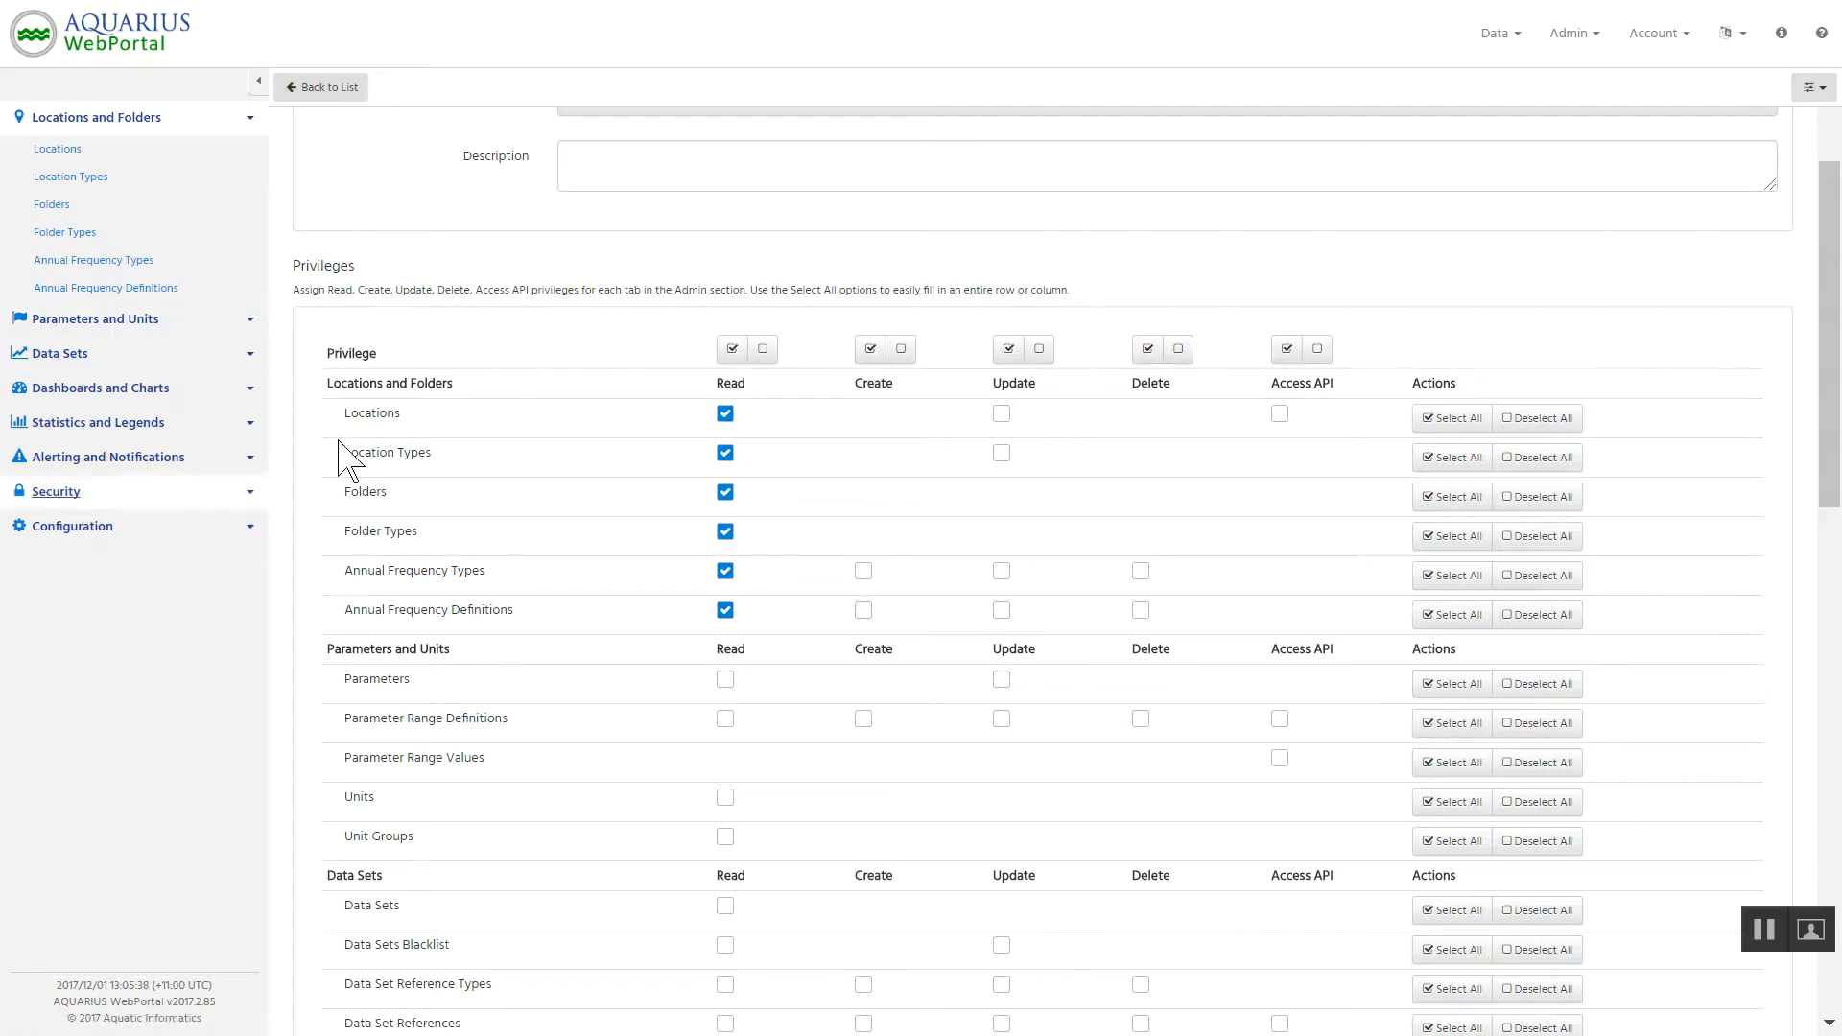
scroll(625, 279, "up", 2)
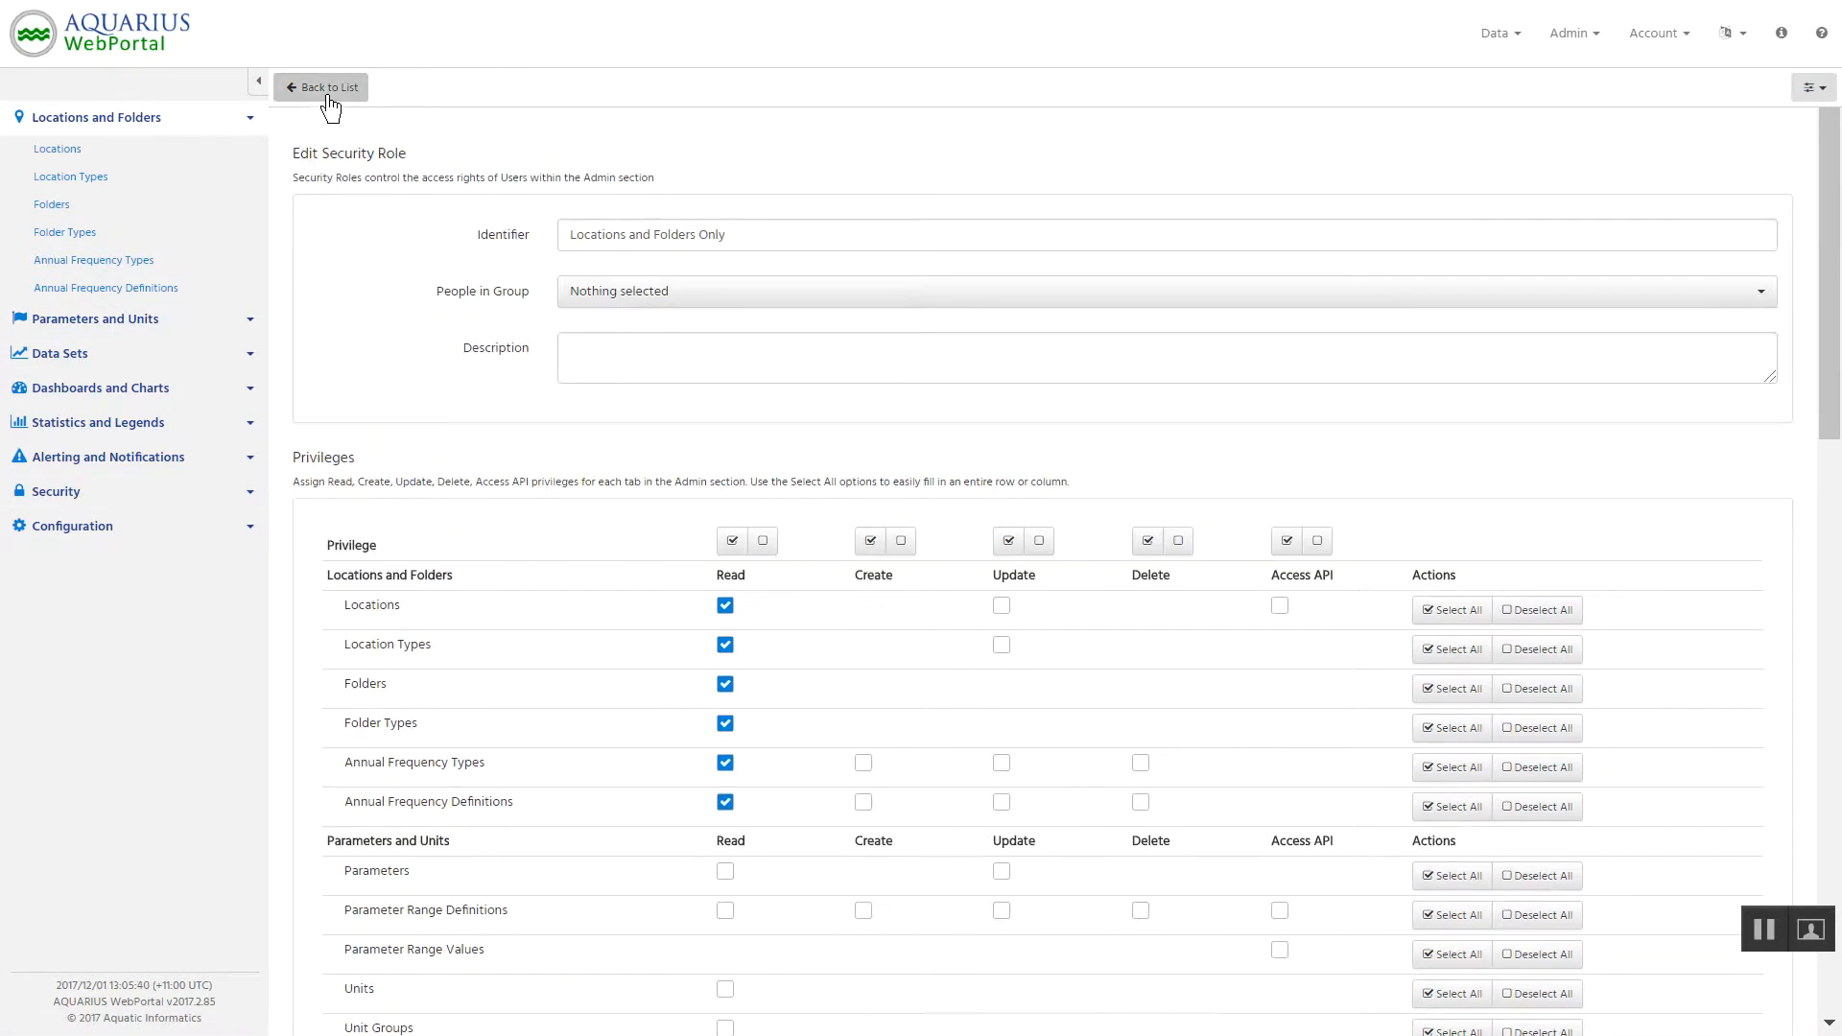
left_click(321, 91)
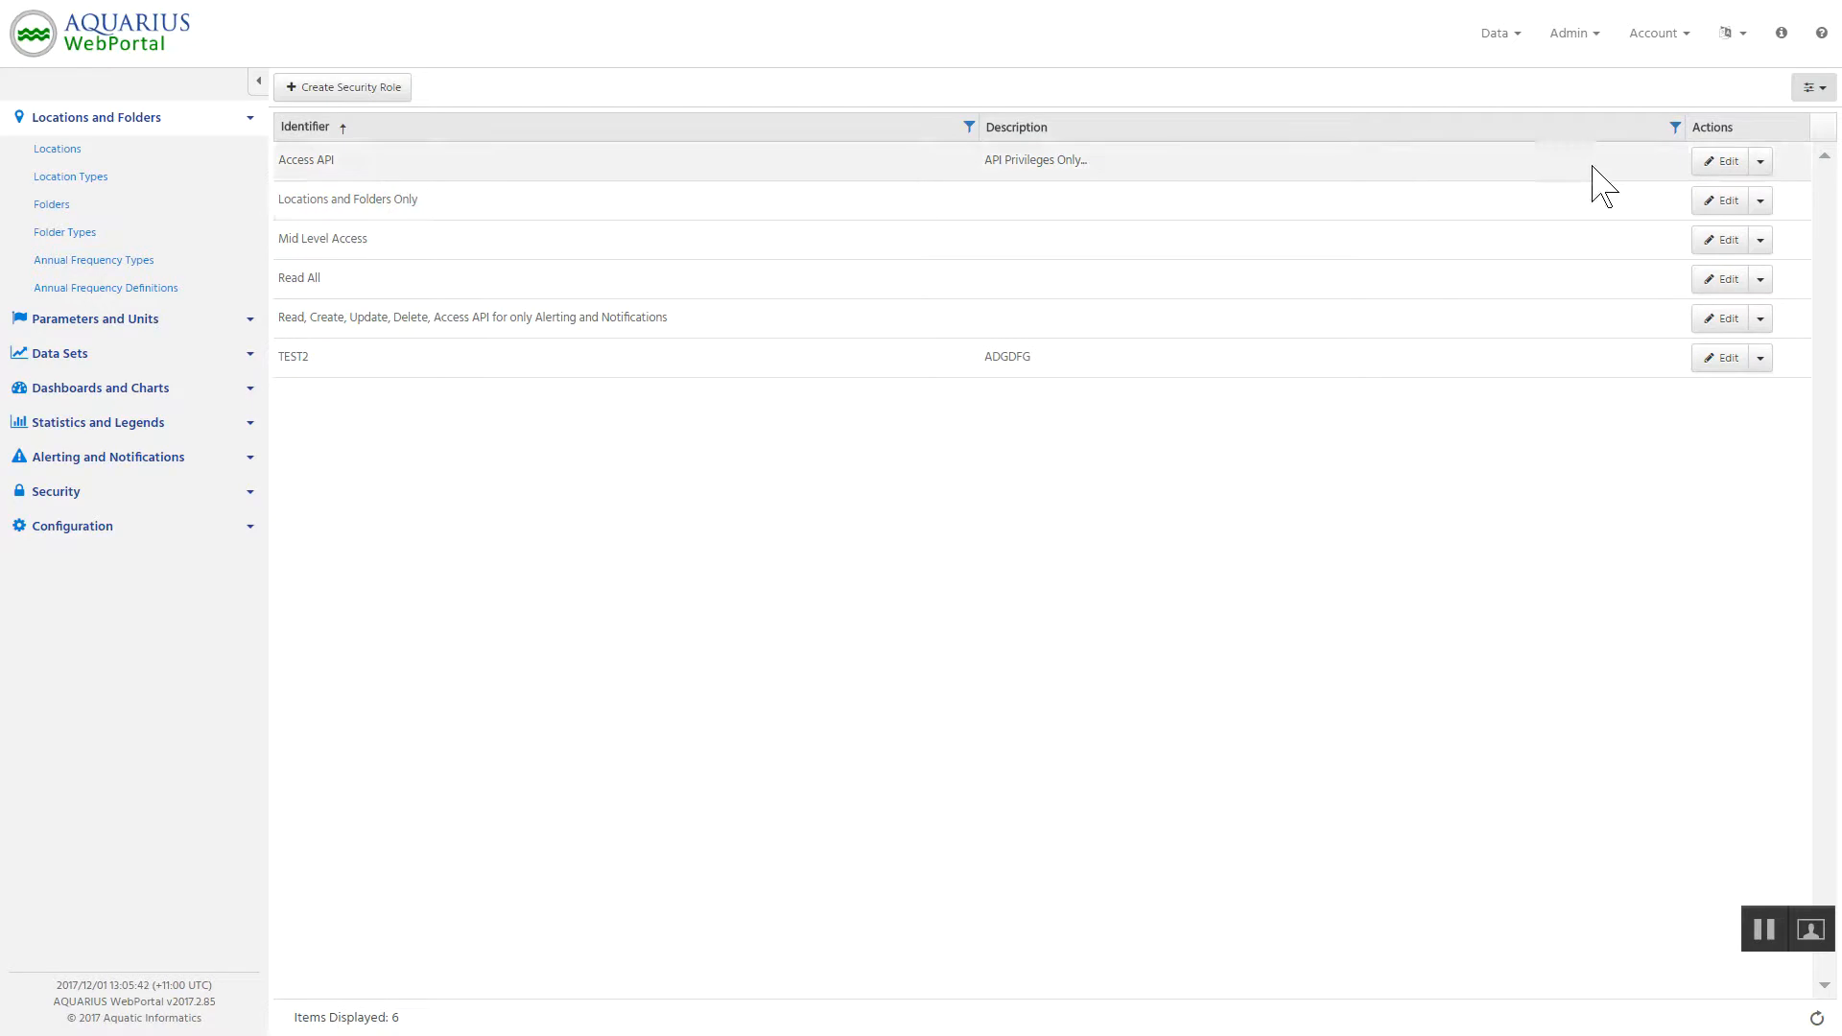
Clone the Locations and Folders Only role and grant Read on all Parameters and Units and Data Sets items that offer it.
left_click(1761, 201)
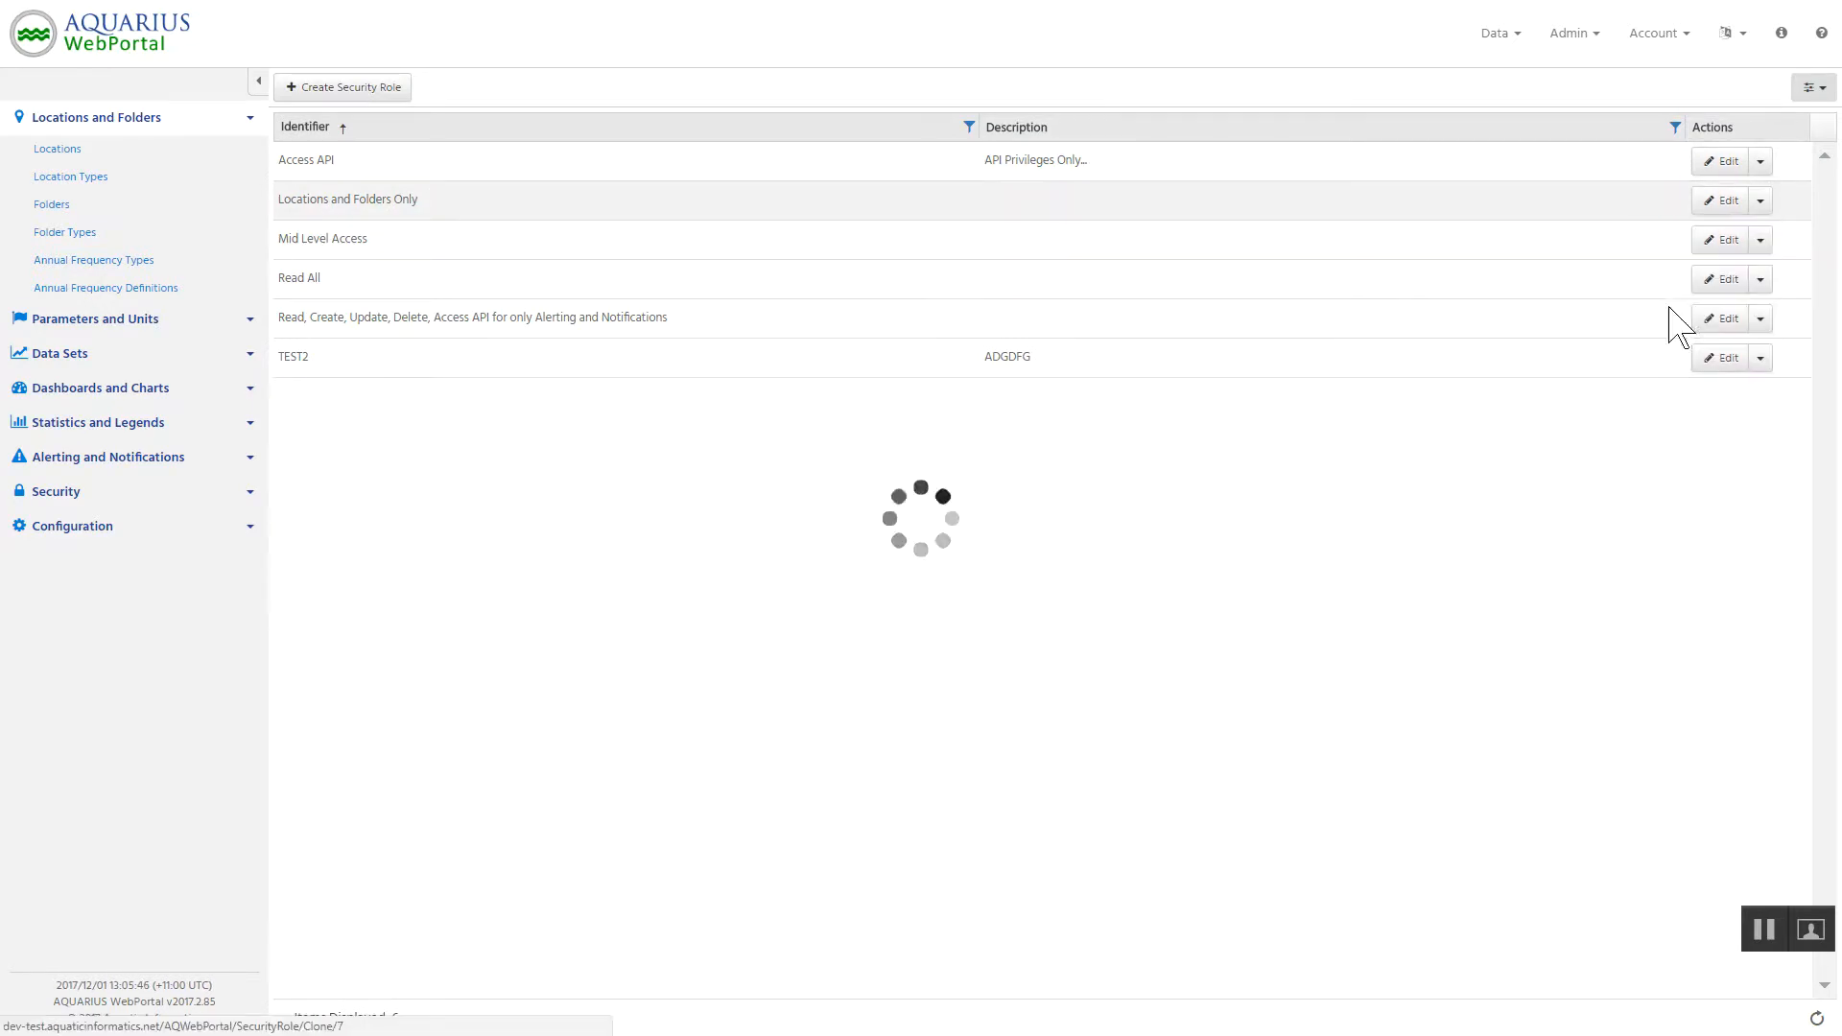
left_click(1672, 305)
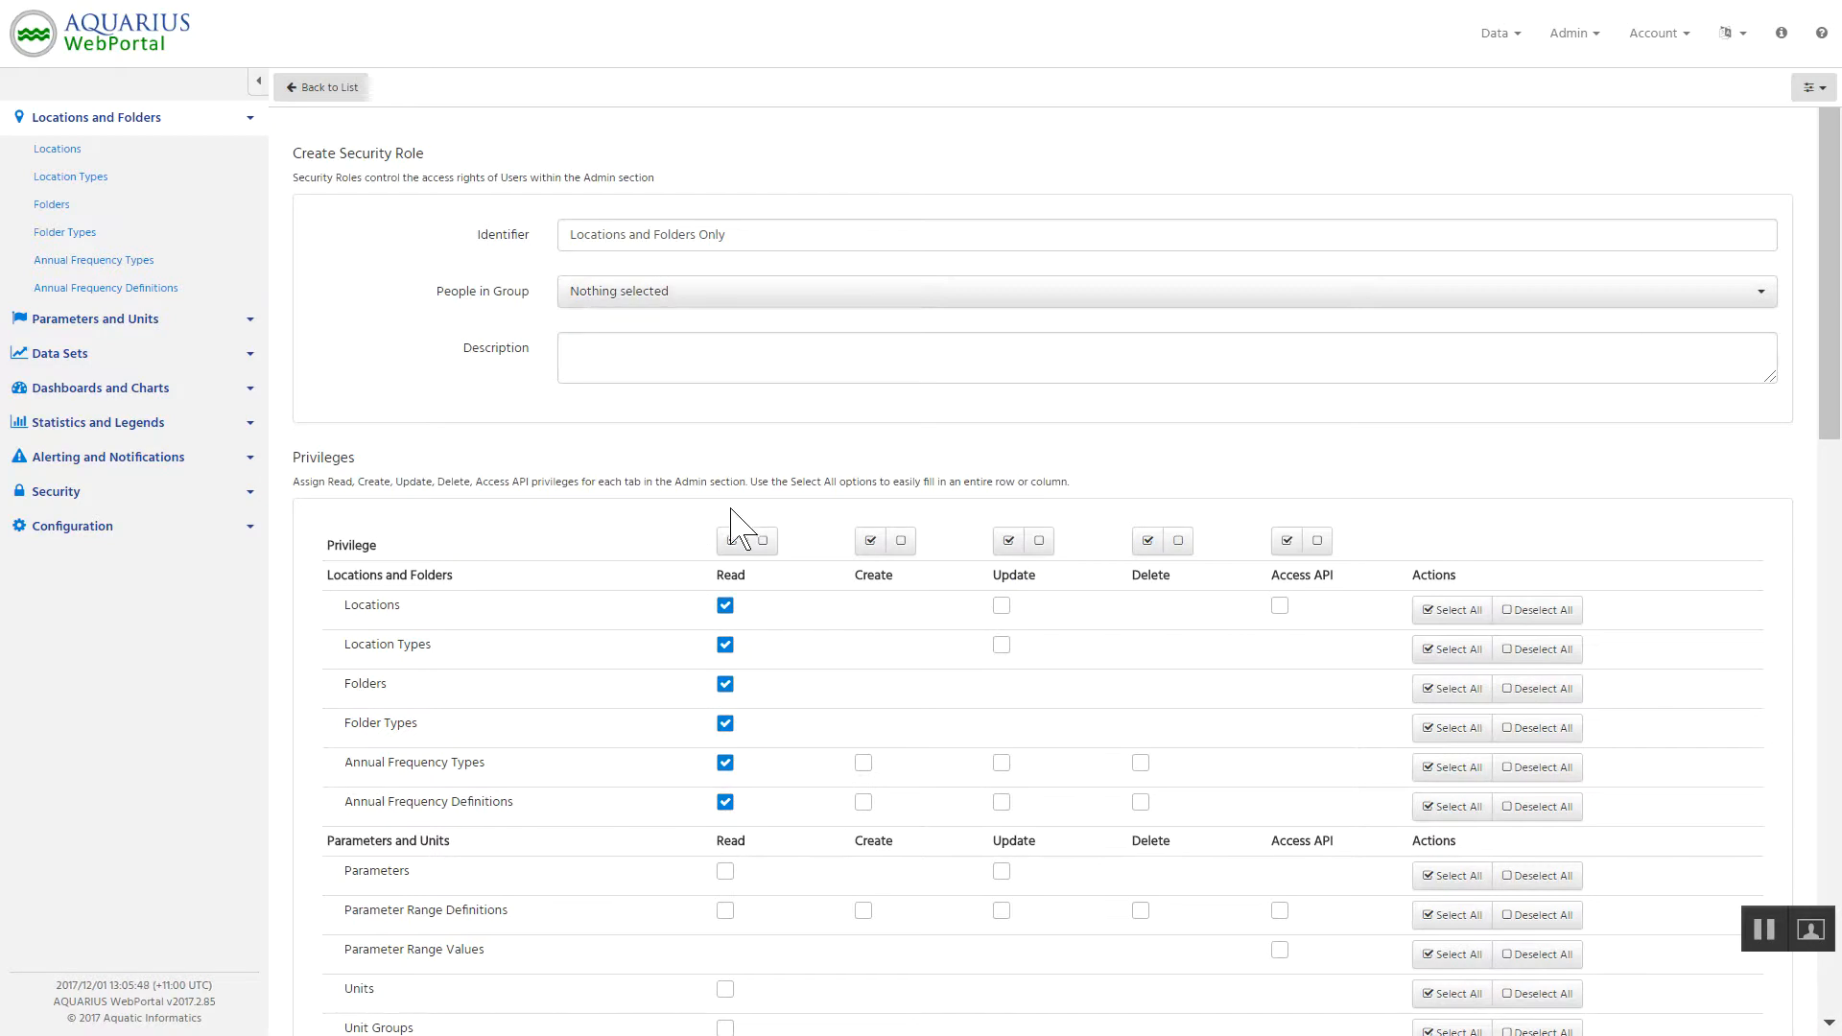
scroll(677, 526, "down", 3)
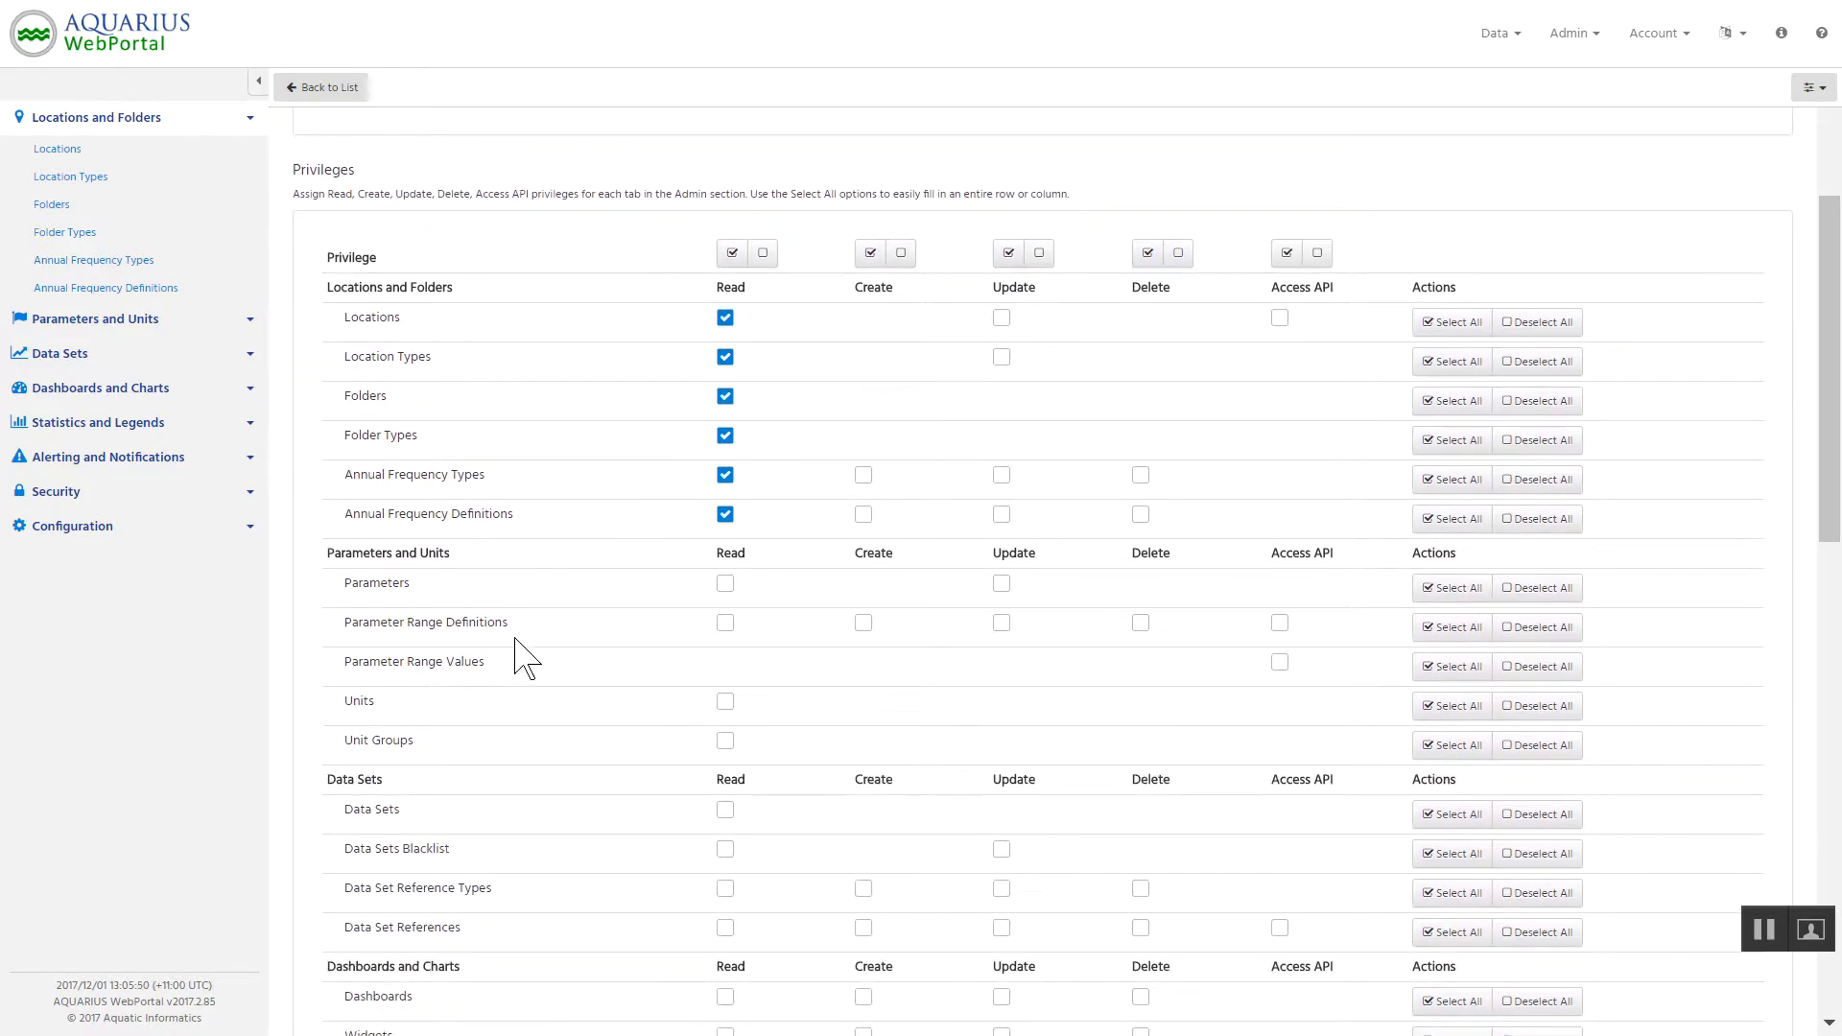
scroll(526, 659, "down", 3)
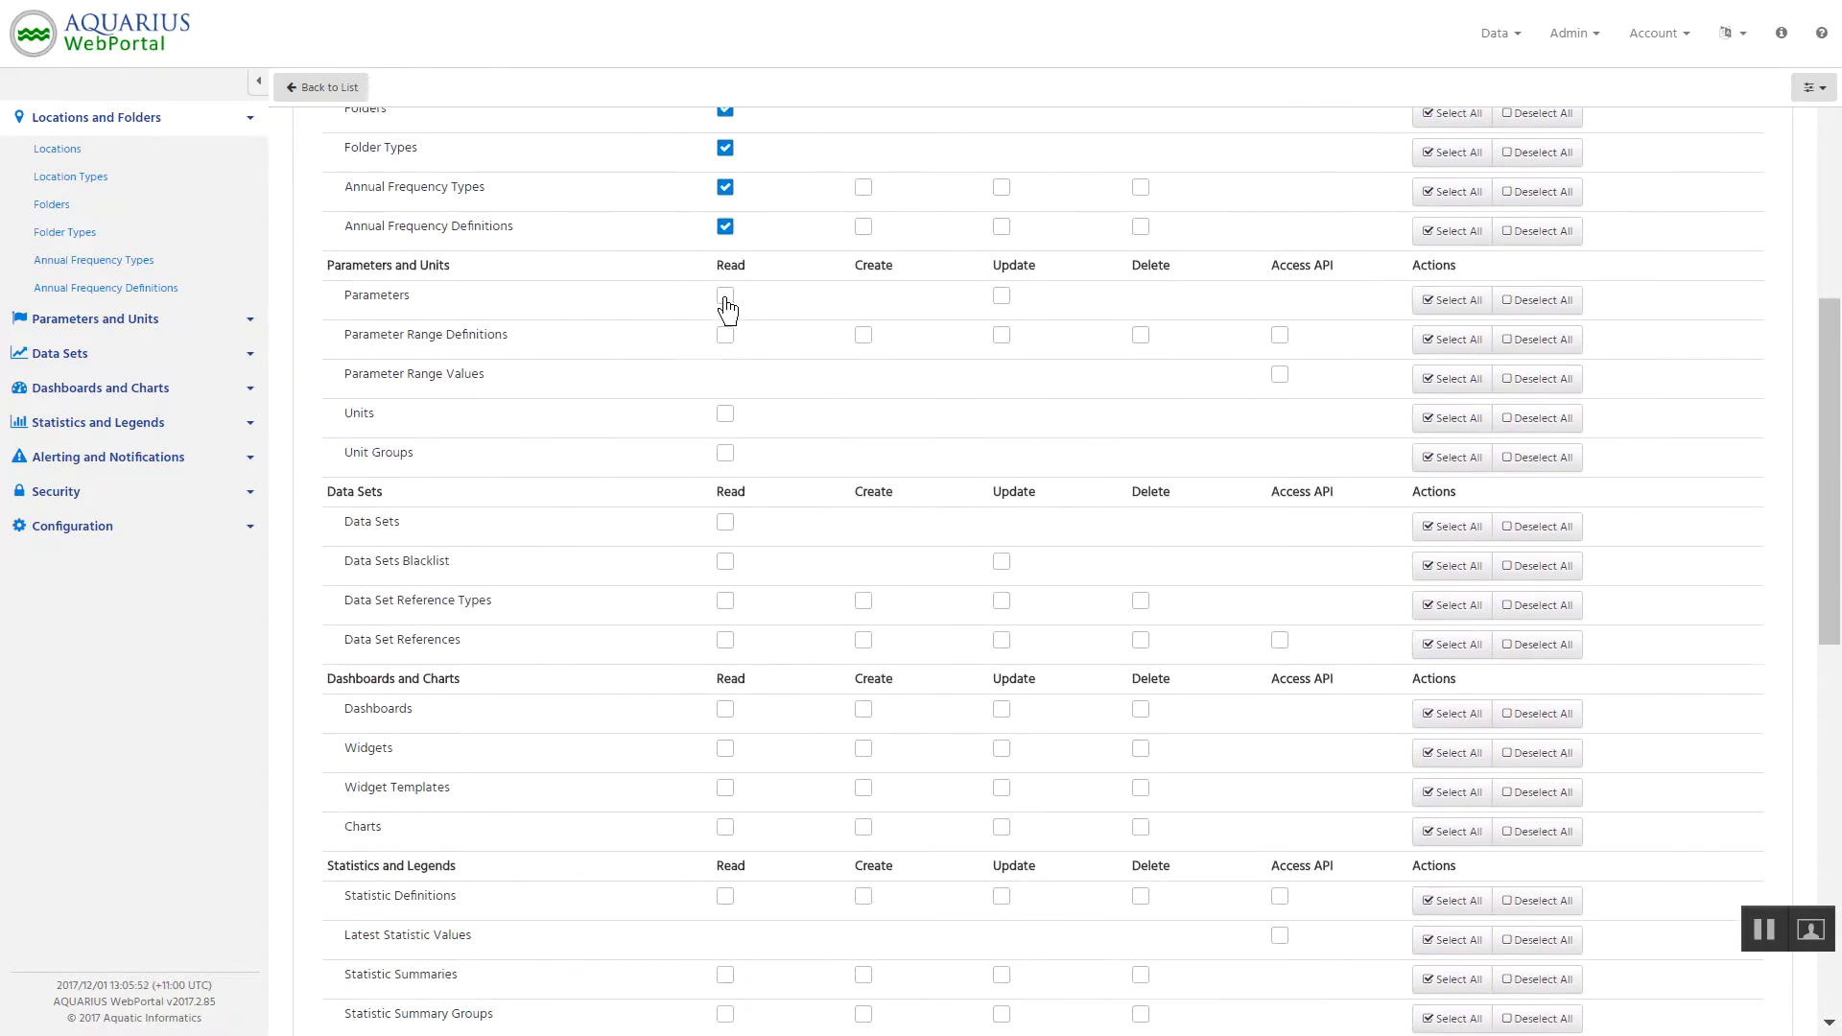
left_click(725, 336)
left_click(727, 455)
left_click(726, 523)
left_click(726, 562)
left_click(726, 601)
left_click(725, 641)
scroll(681, 623, "down", 8)
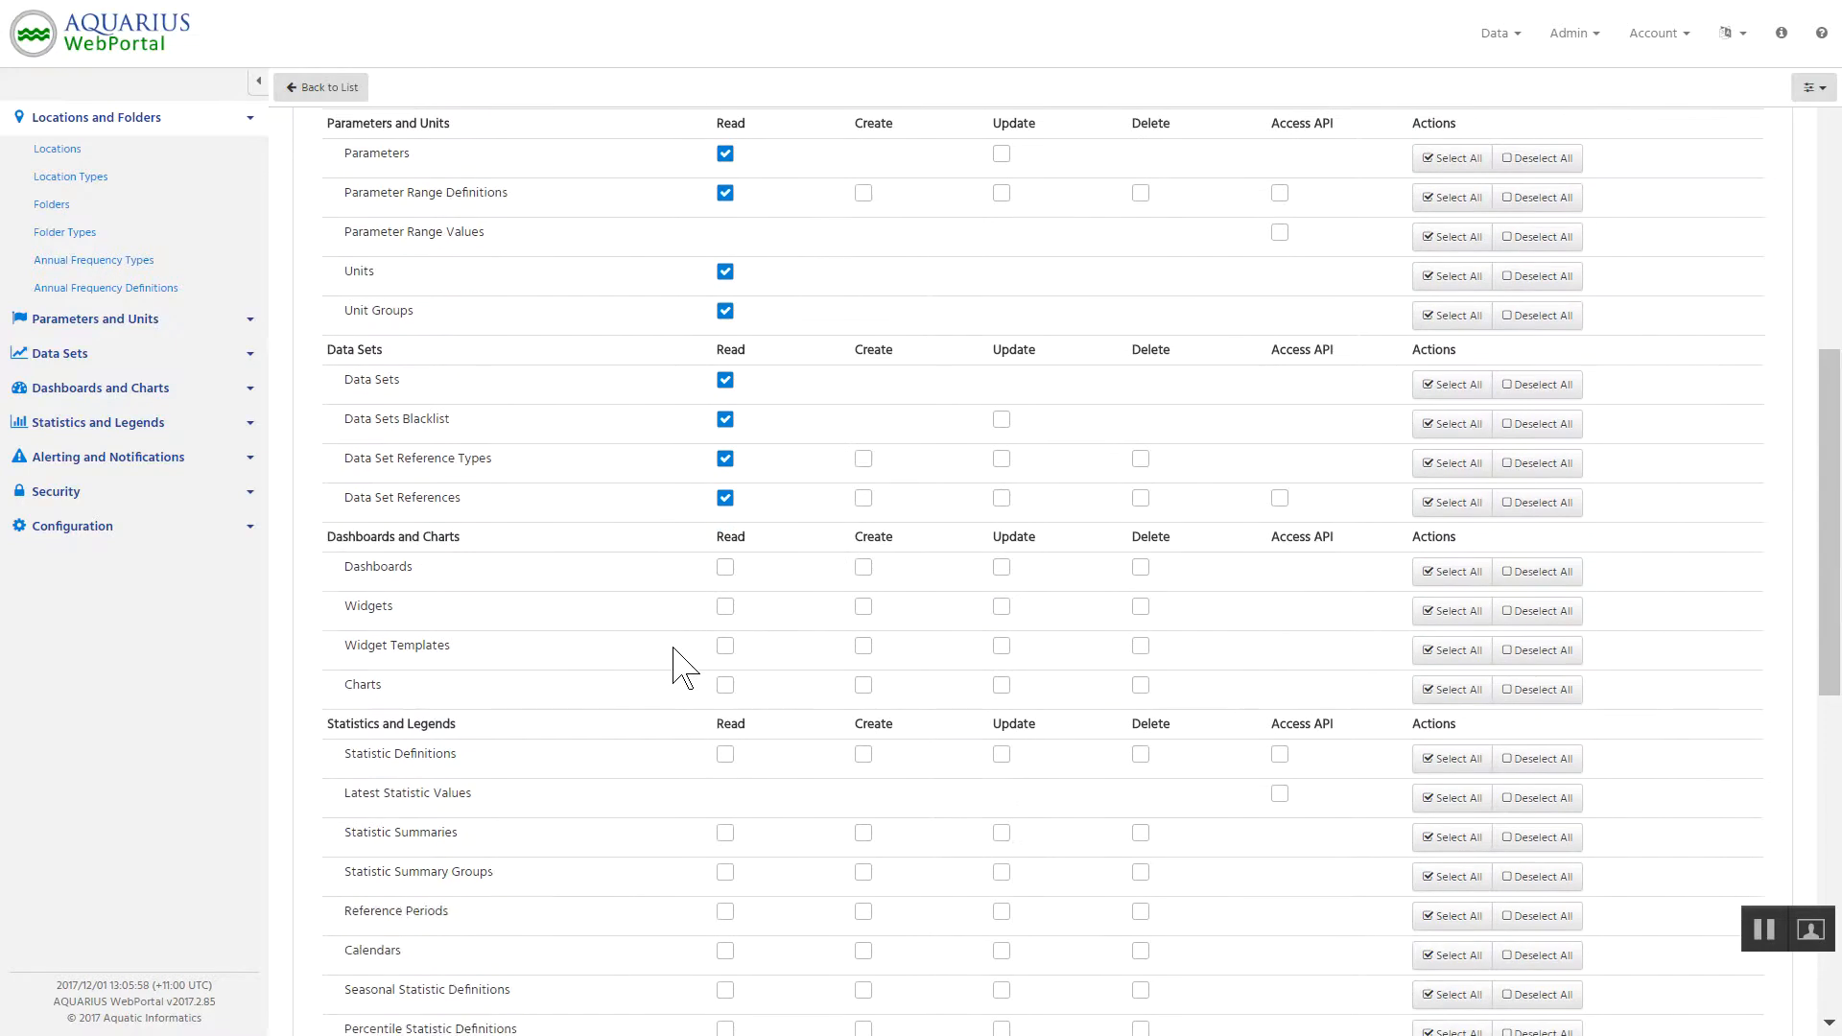
scroll(662, 744, "down", 3)
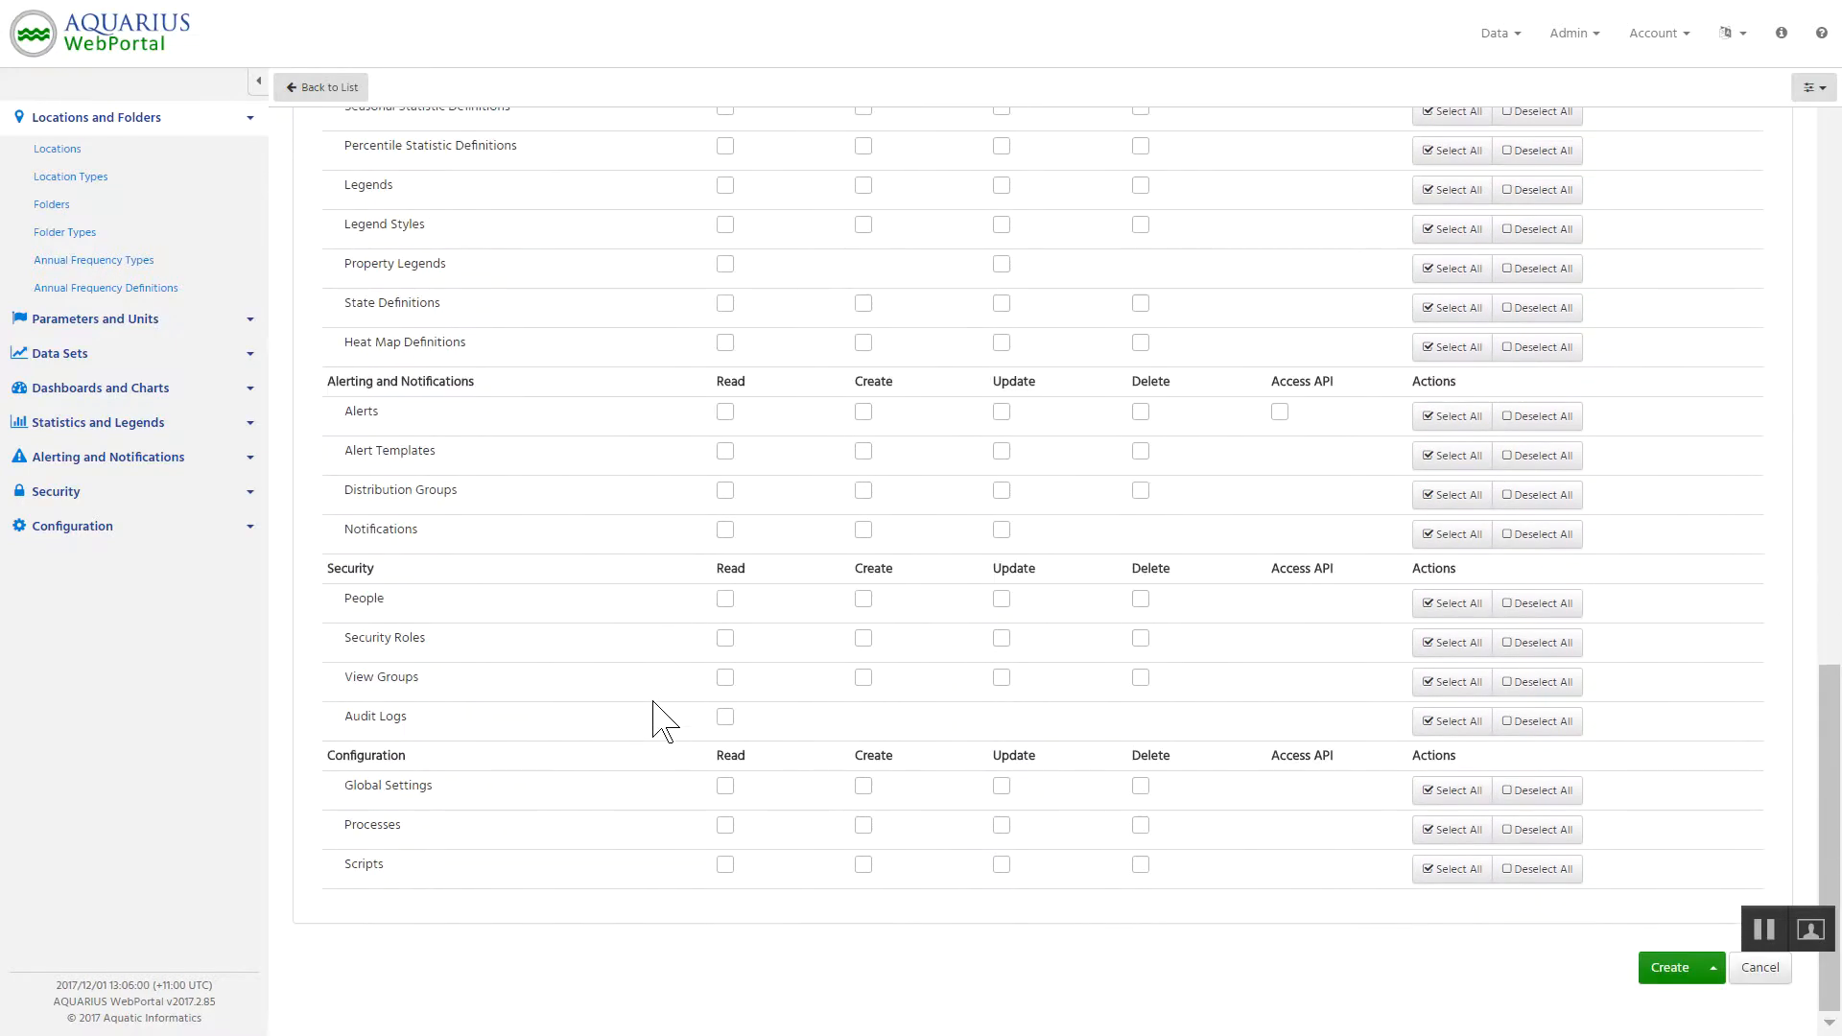
Set the cloned role's identifier to "Locations. Parameters and Data Sets" and its description to "Synced from Time-Series".
scroll(653, 701, "up", 20)
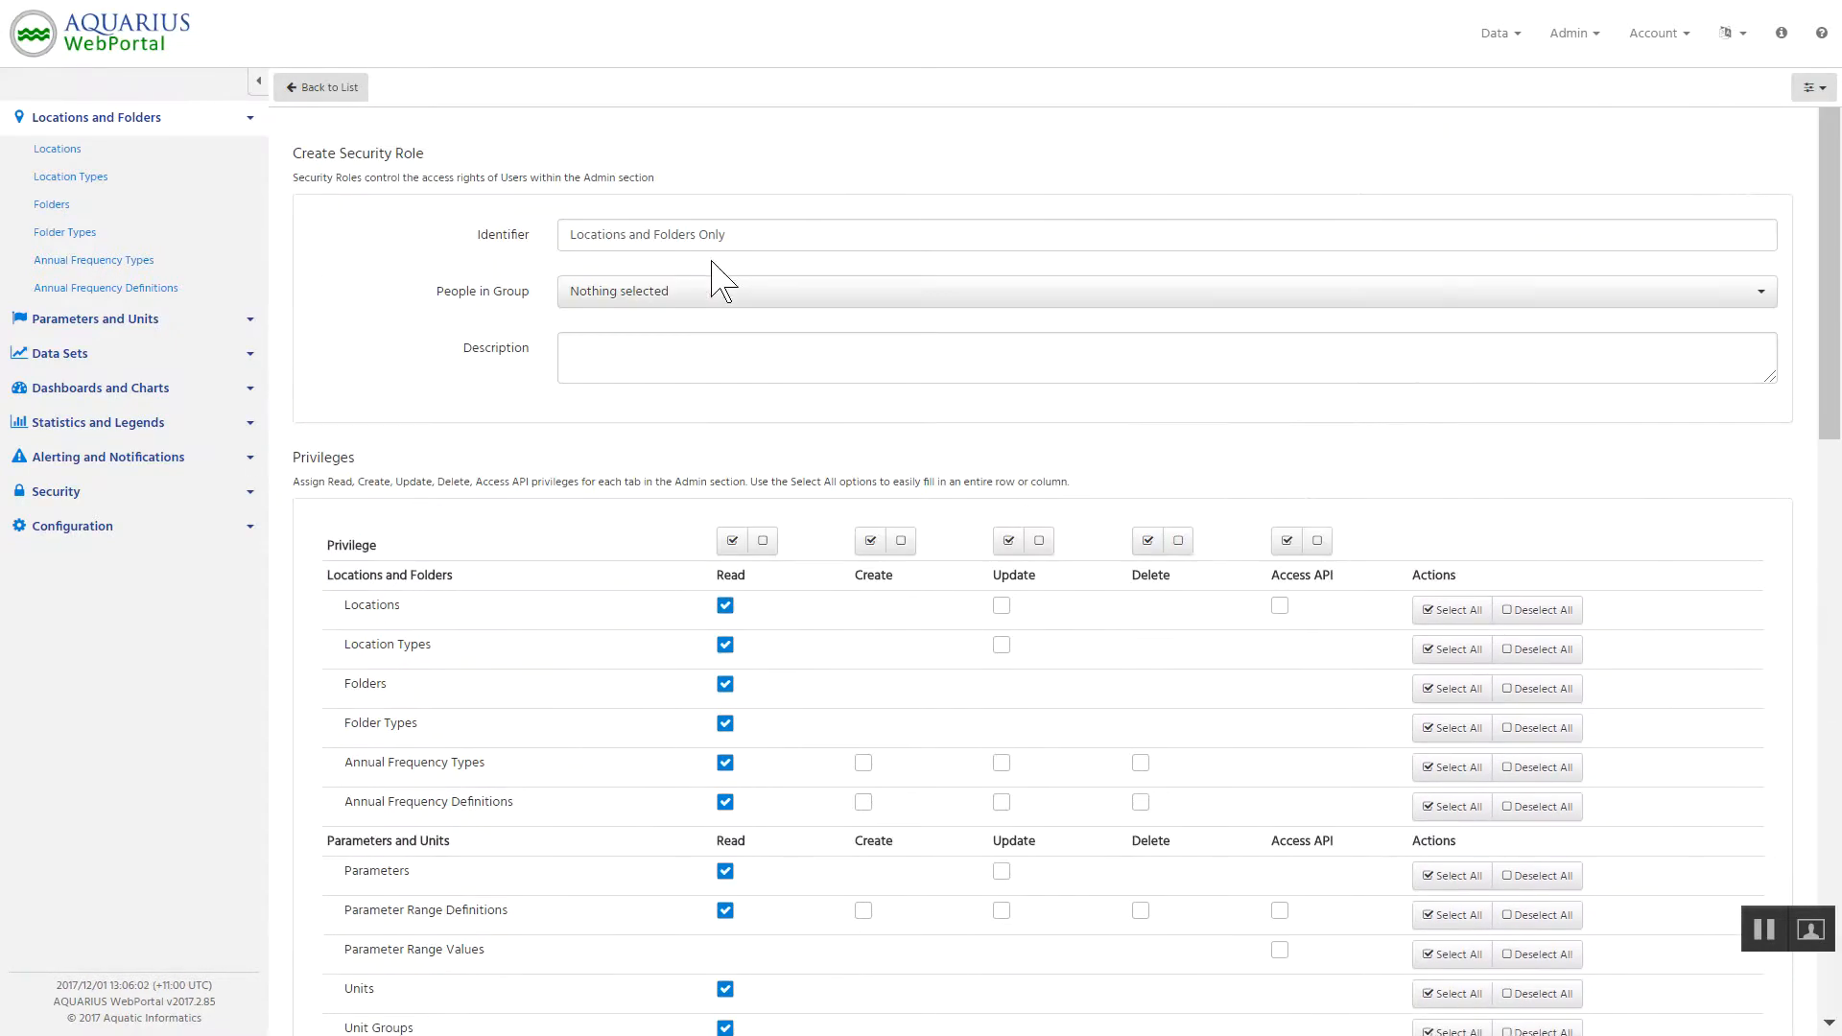
scroll(629, 699, "down", 4)
left_click_drag(760, 237, 633, 253)
type(".")
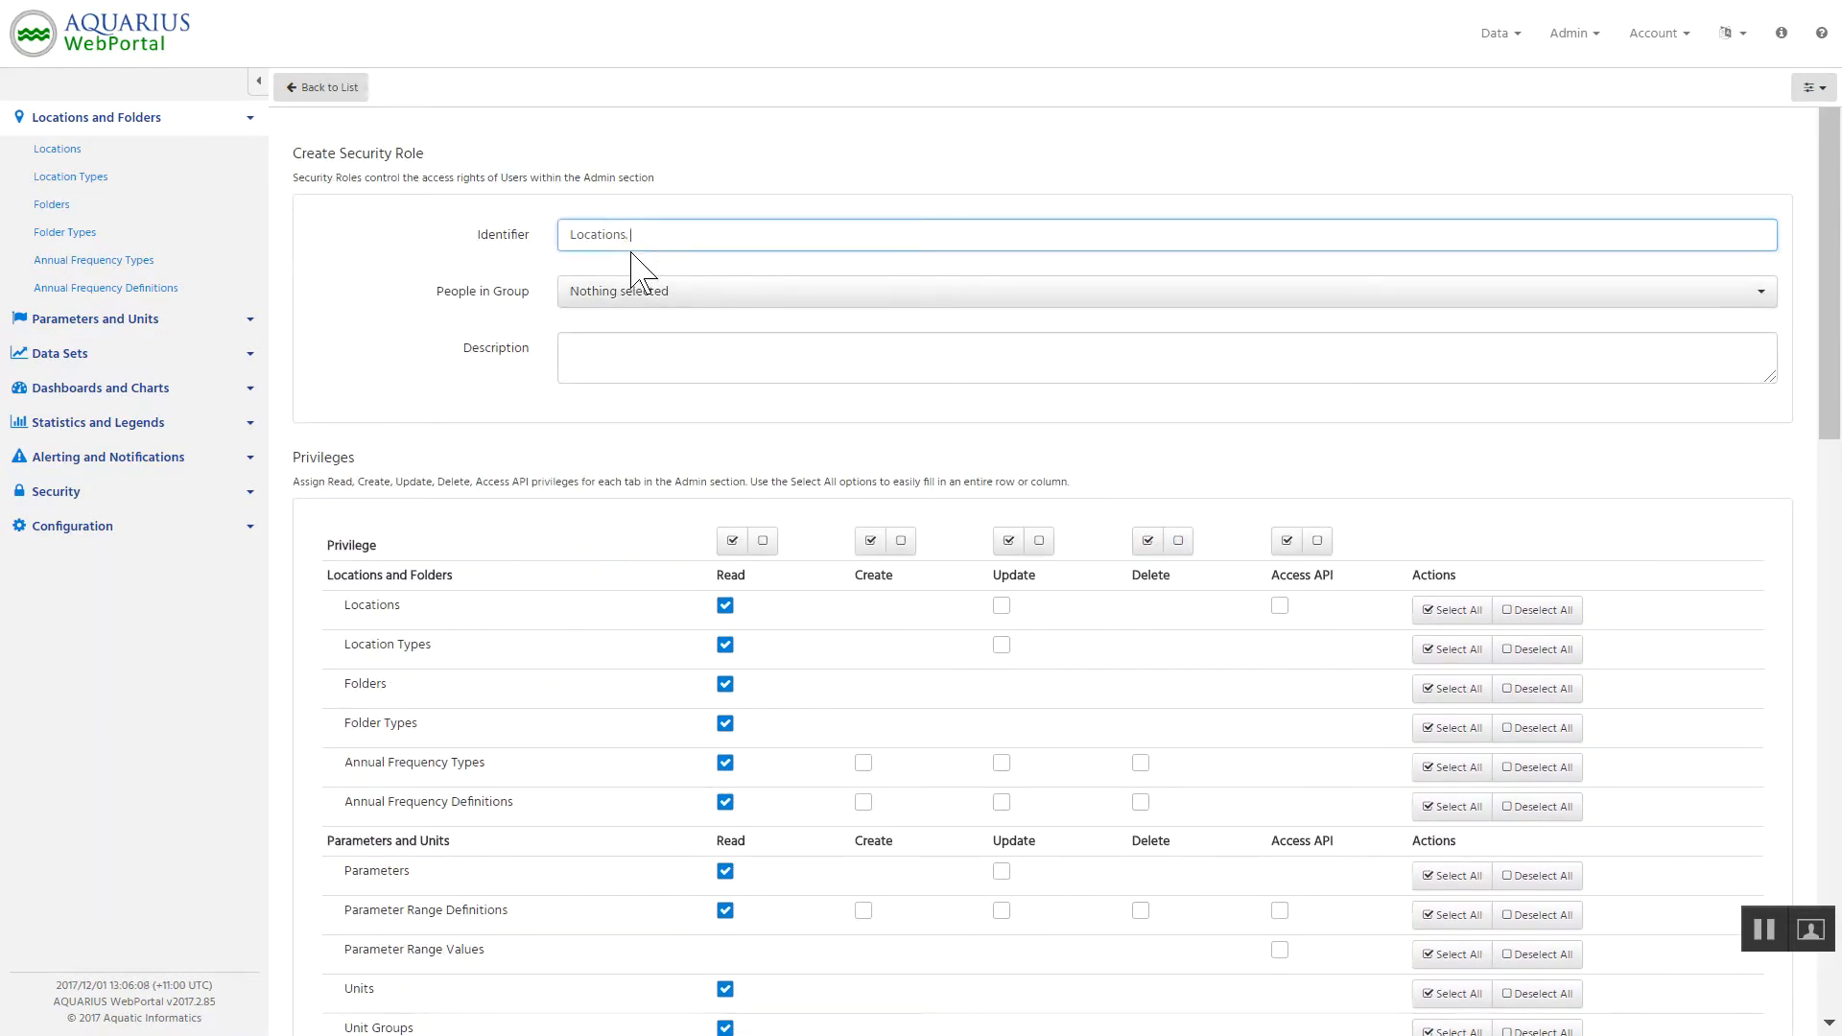
type(" Parameters and Data Sets")
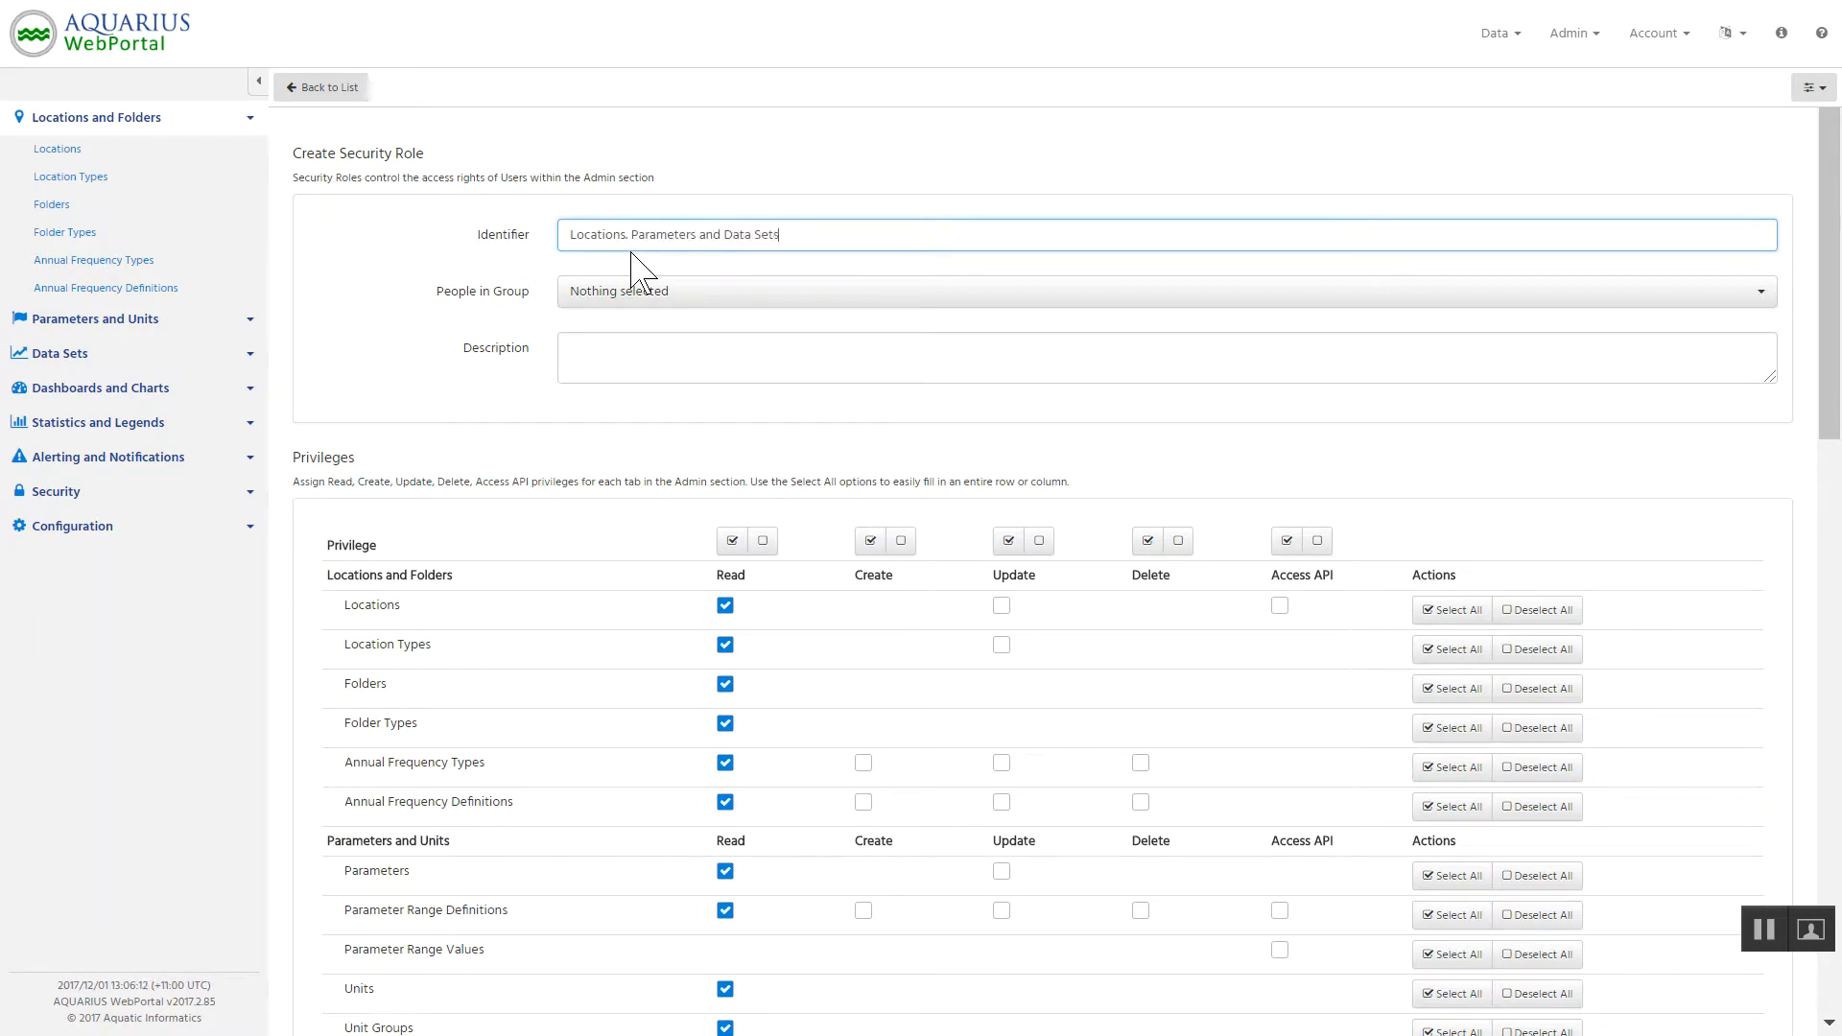
left_click(640, 358)
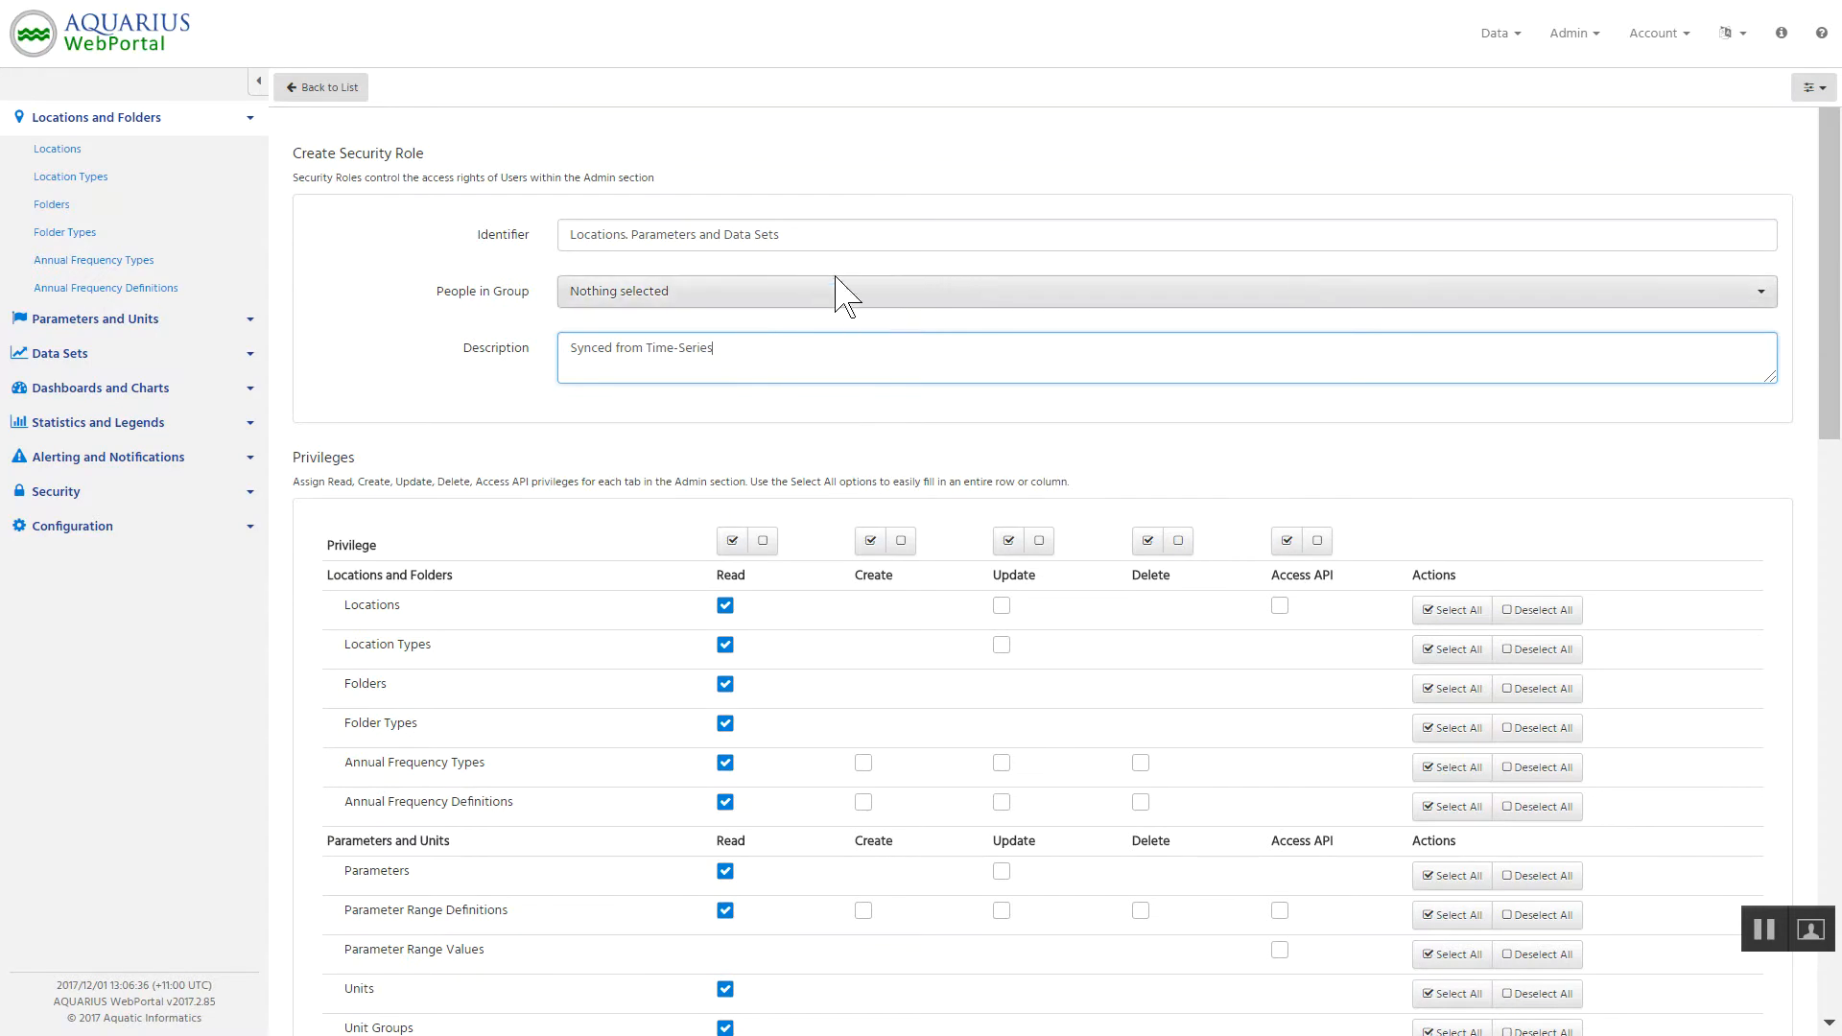
Create the cloned security role with its extended Read privileges.
scroll(1695, 788, "down", 3)
scroll(1694, 788, "down", 15)
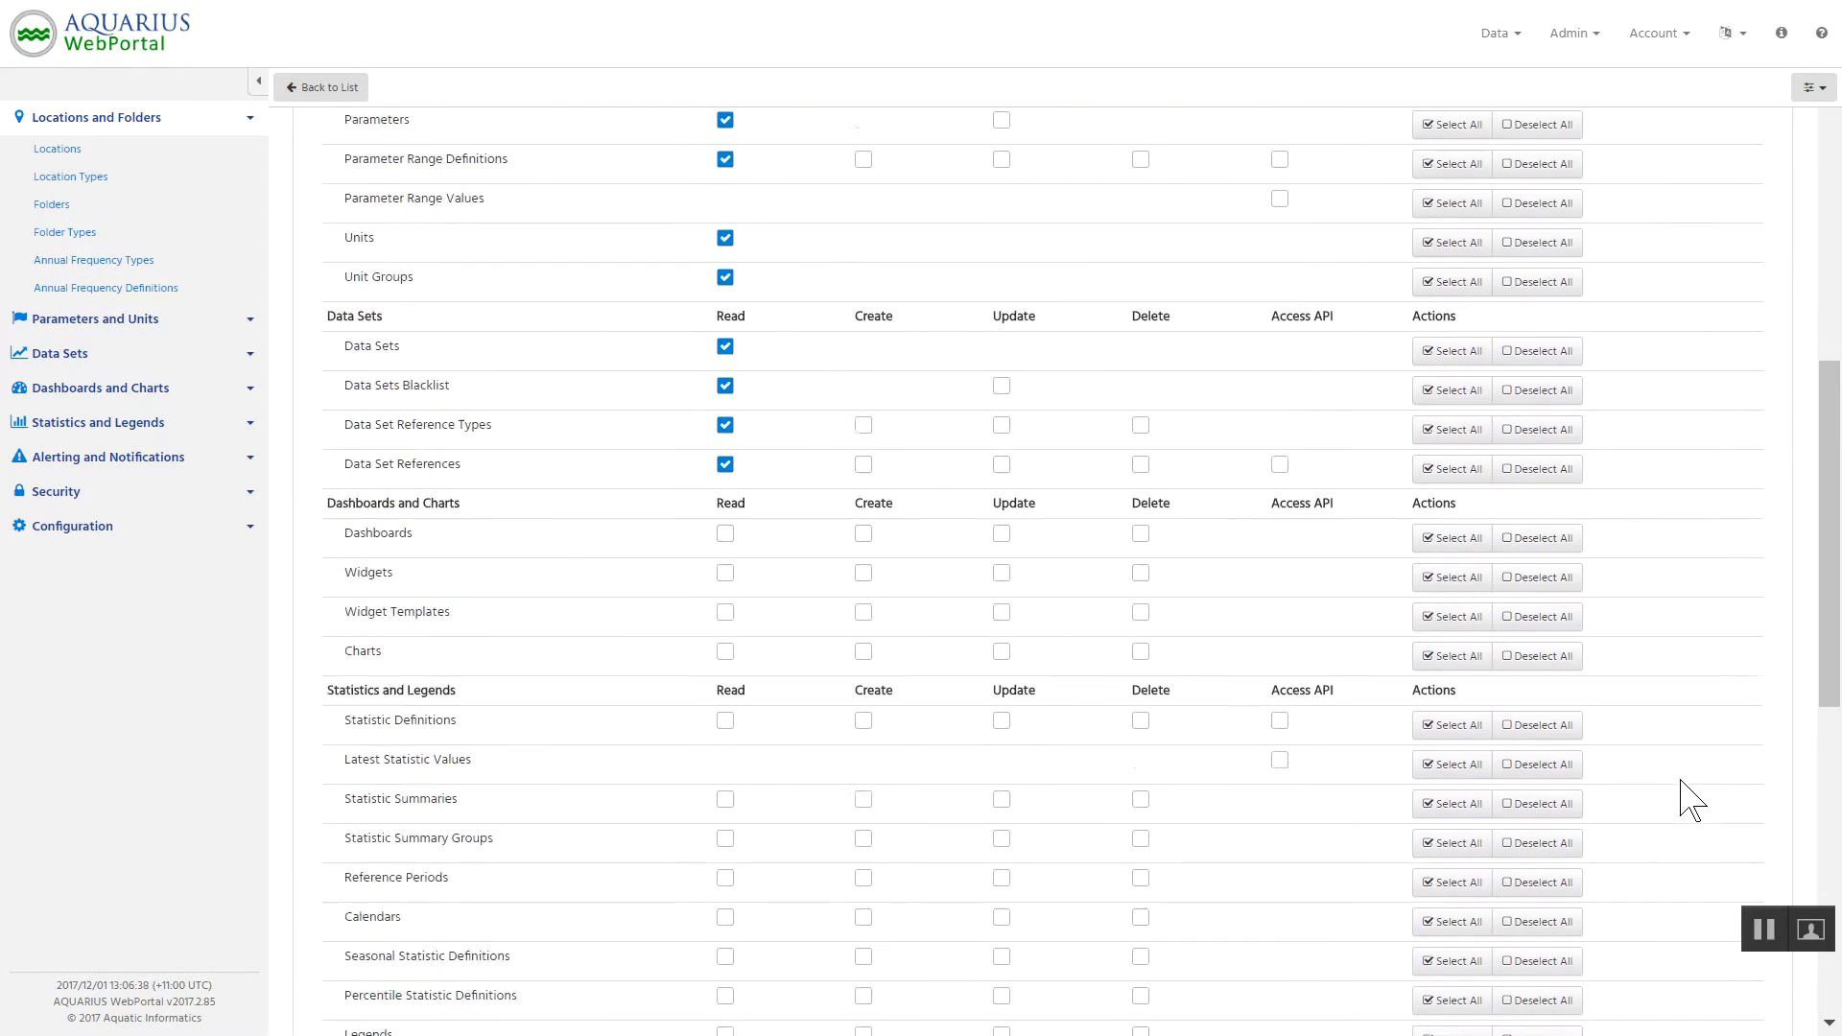
left_click(1670, 969)
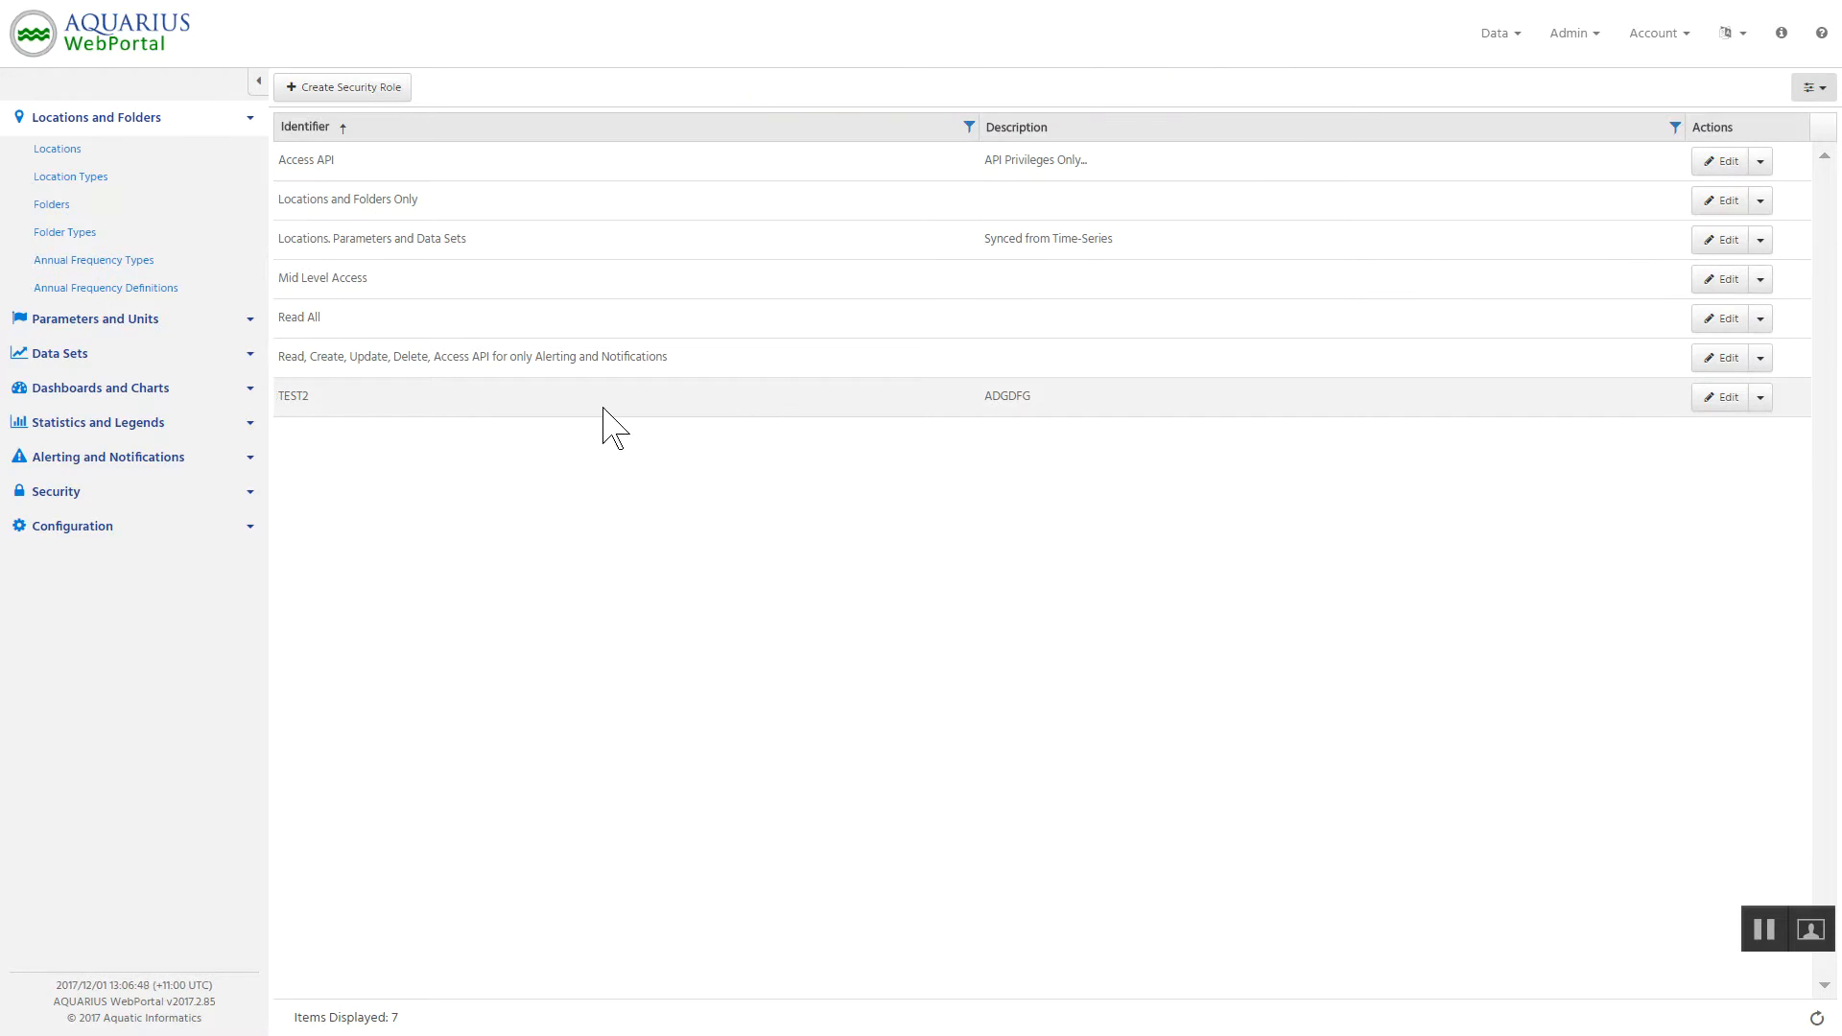
Delete the TEST2 security role and confirm the deletion.
left_click(1761, 401)
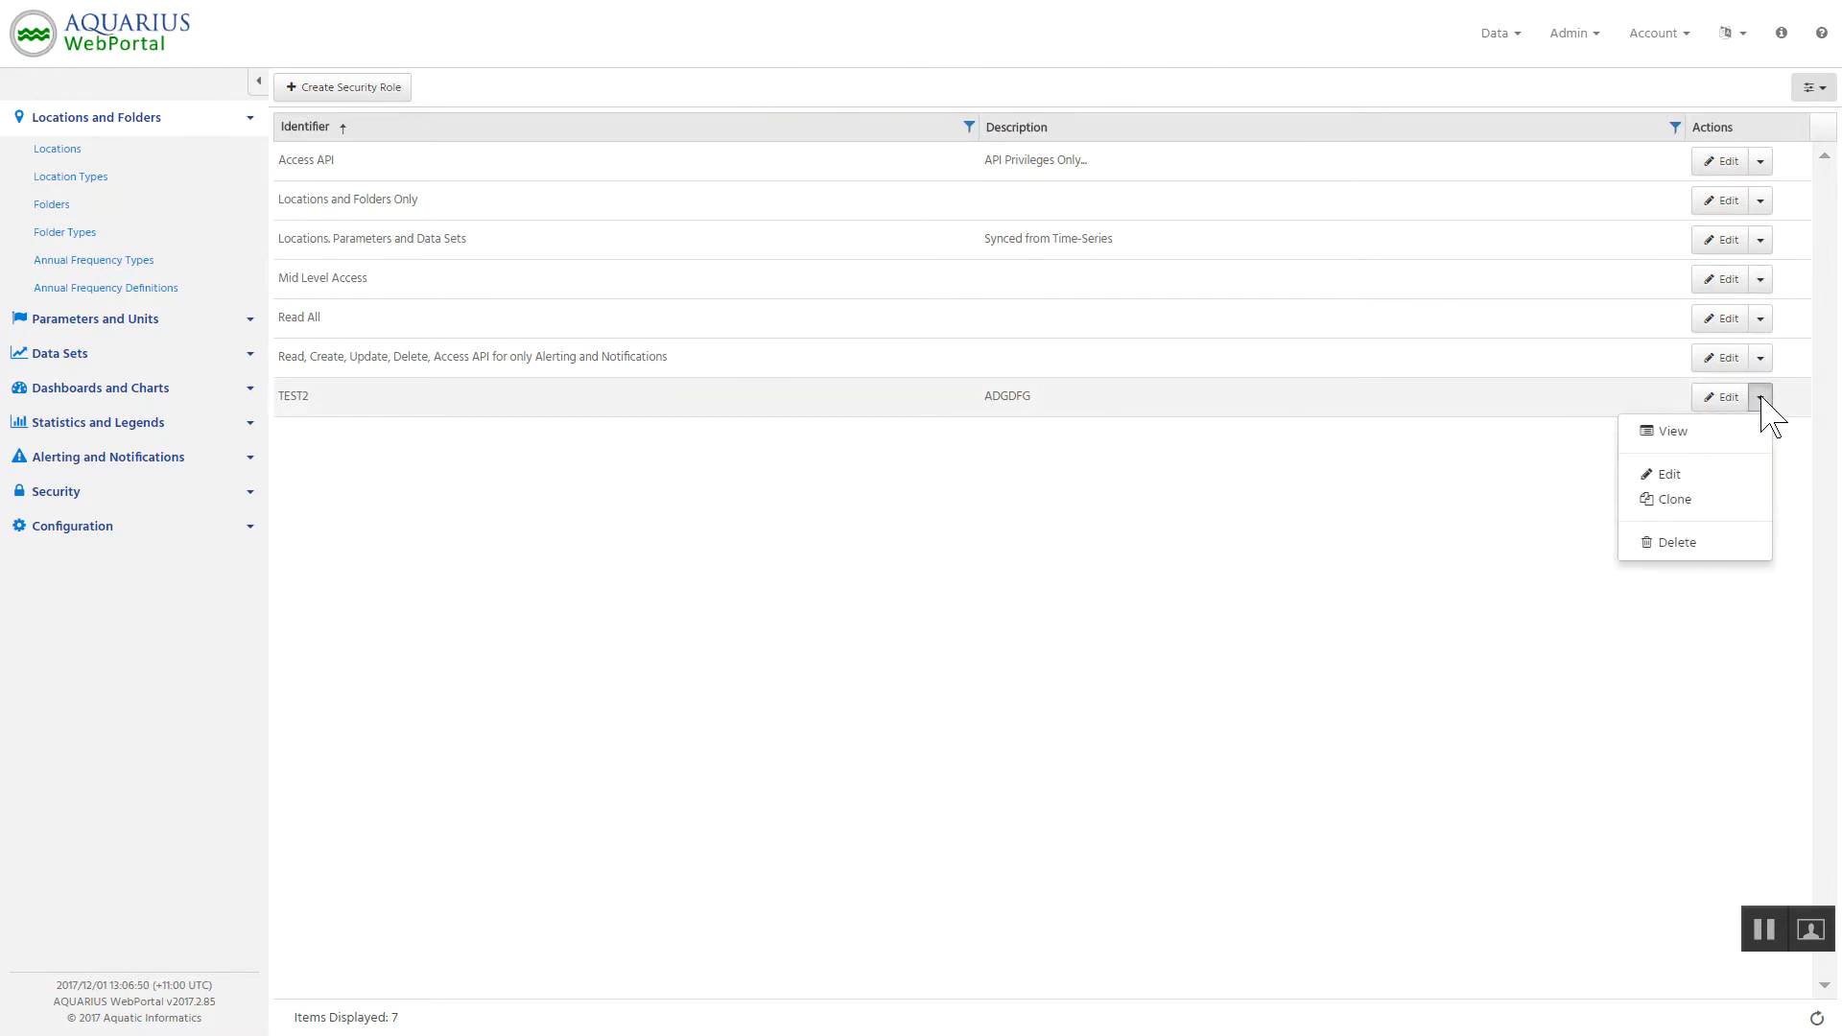
left_click(1685, 544)
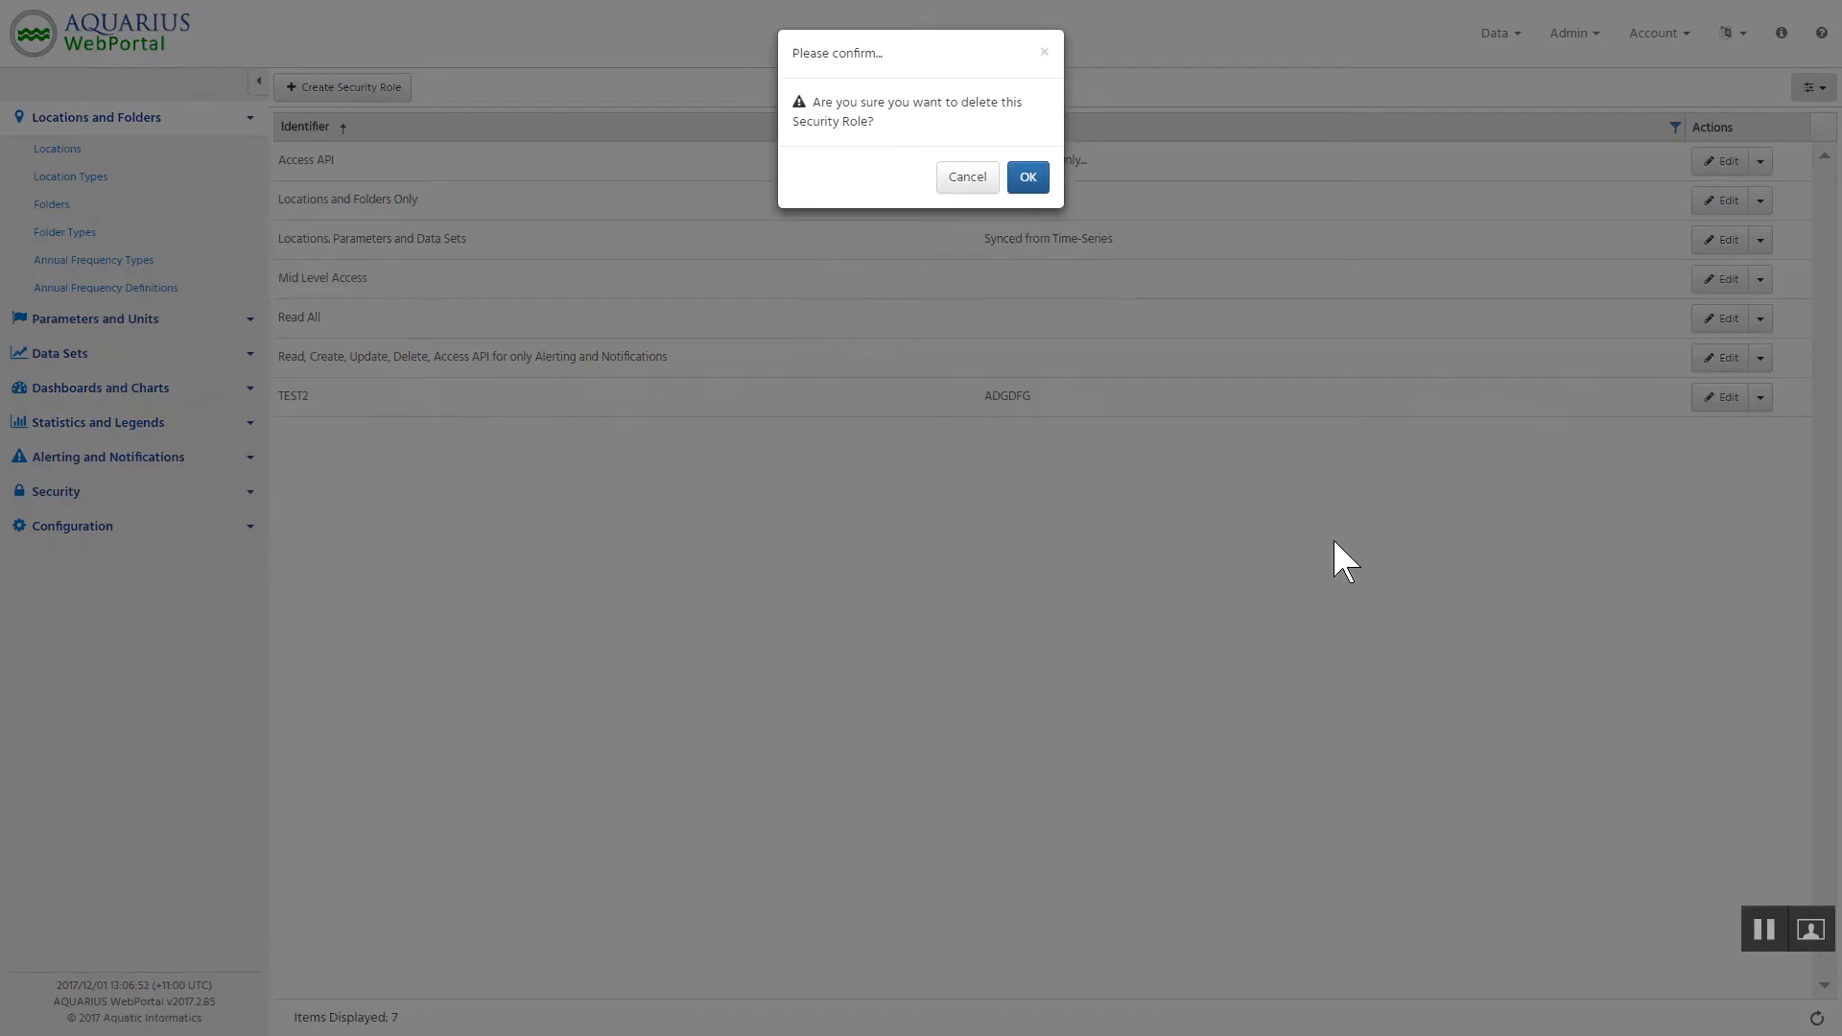
left_click(1028, 179)
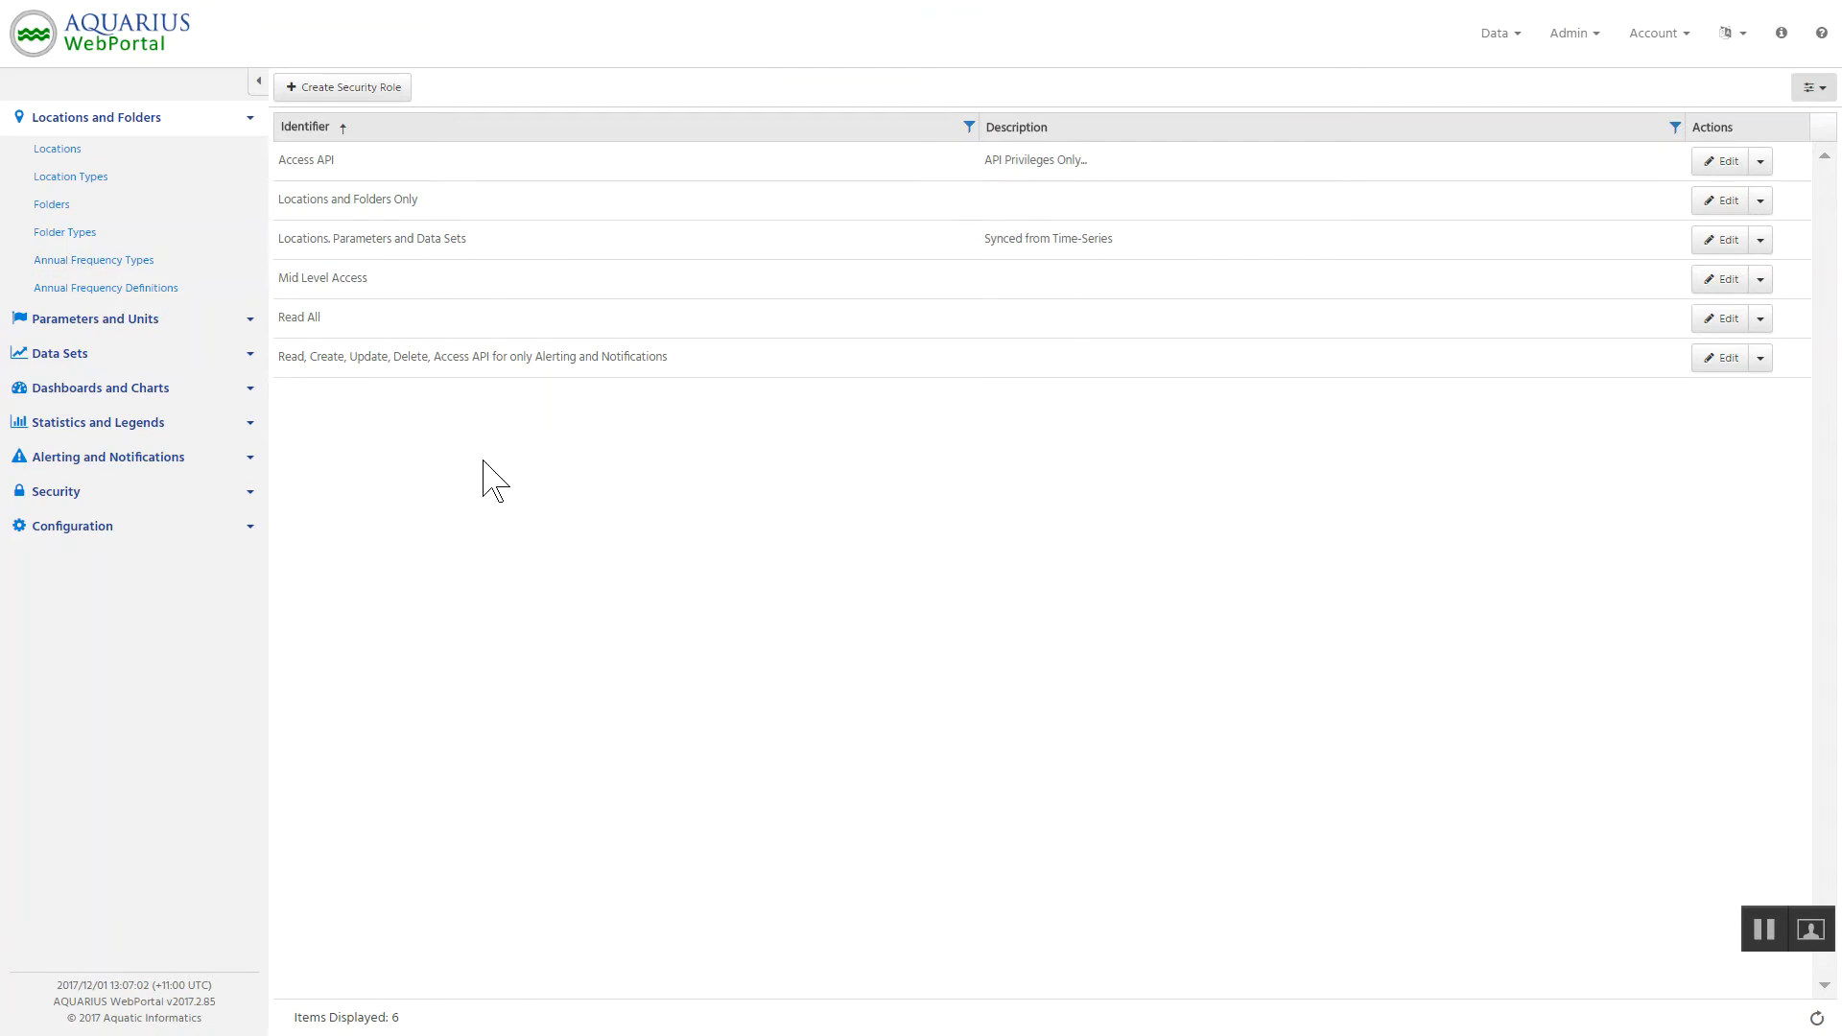
Open the record of the person holding the Access API role and view the security roles available for the account.
left_click(85, 491)
left_click(50, 359)
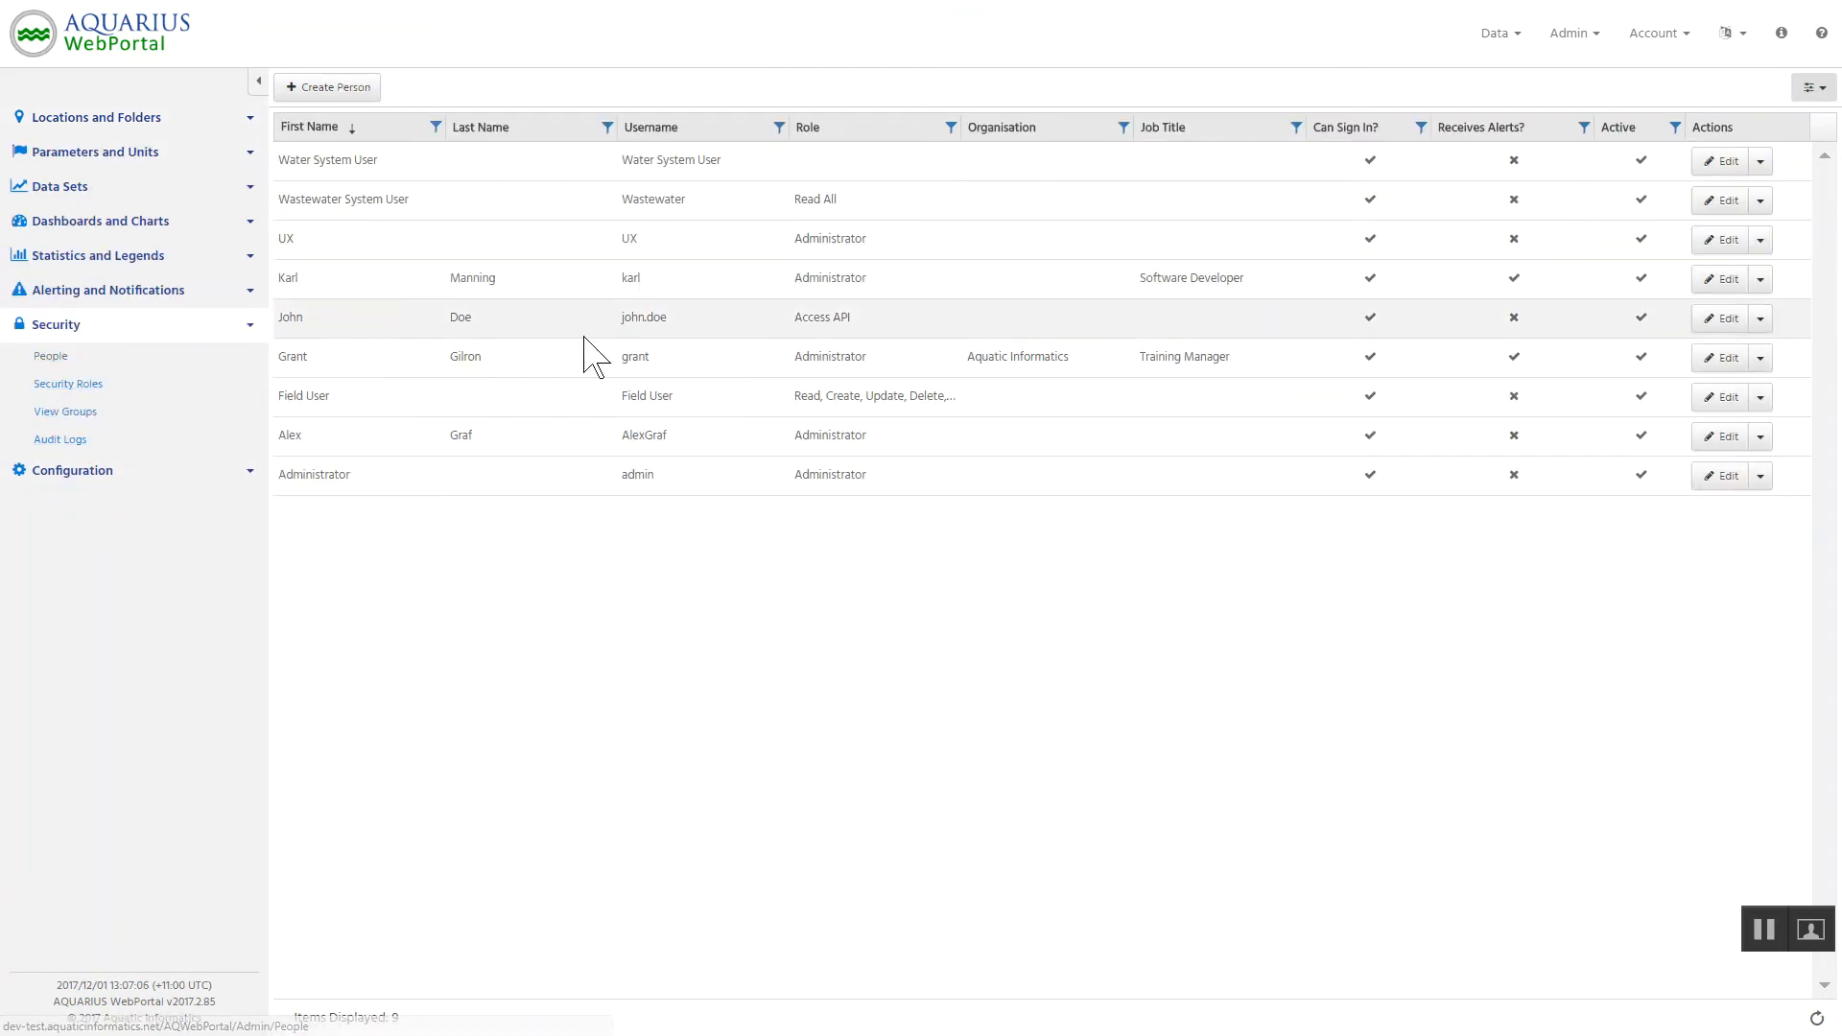
left_click(1722, 323)
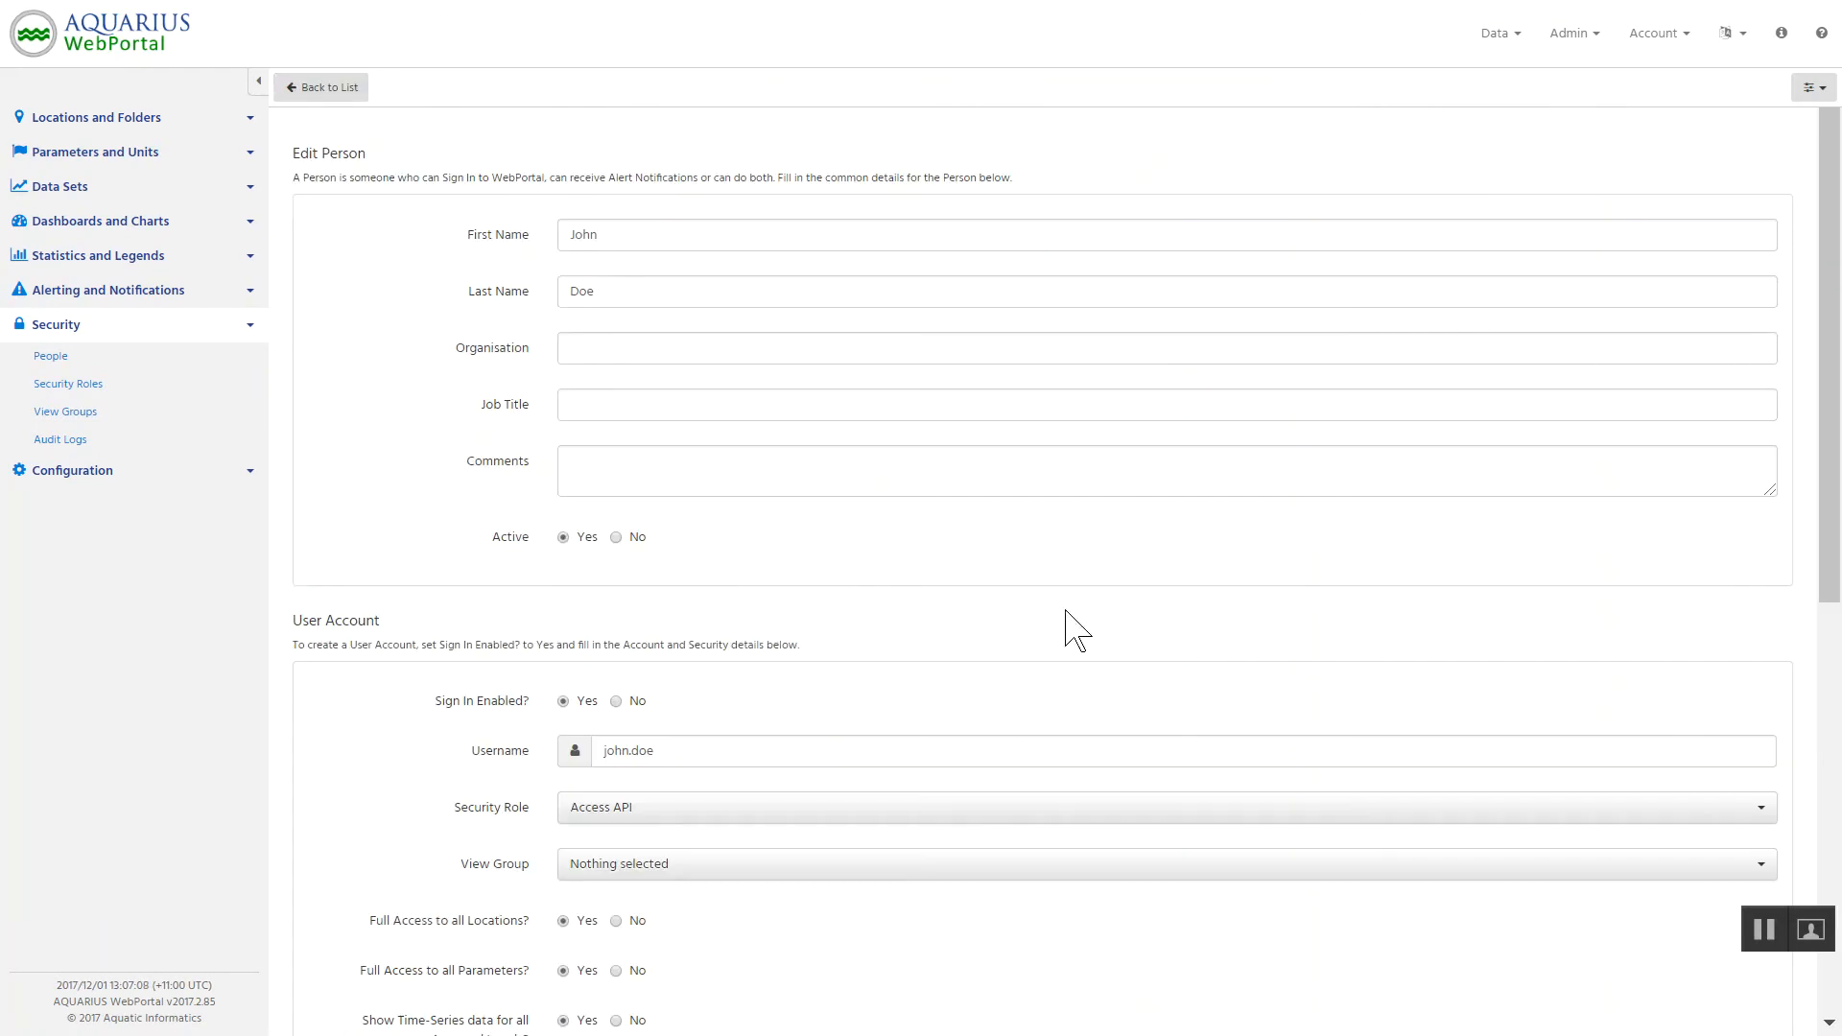
scroll(839, 605, "down", 4)
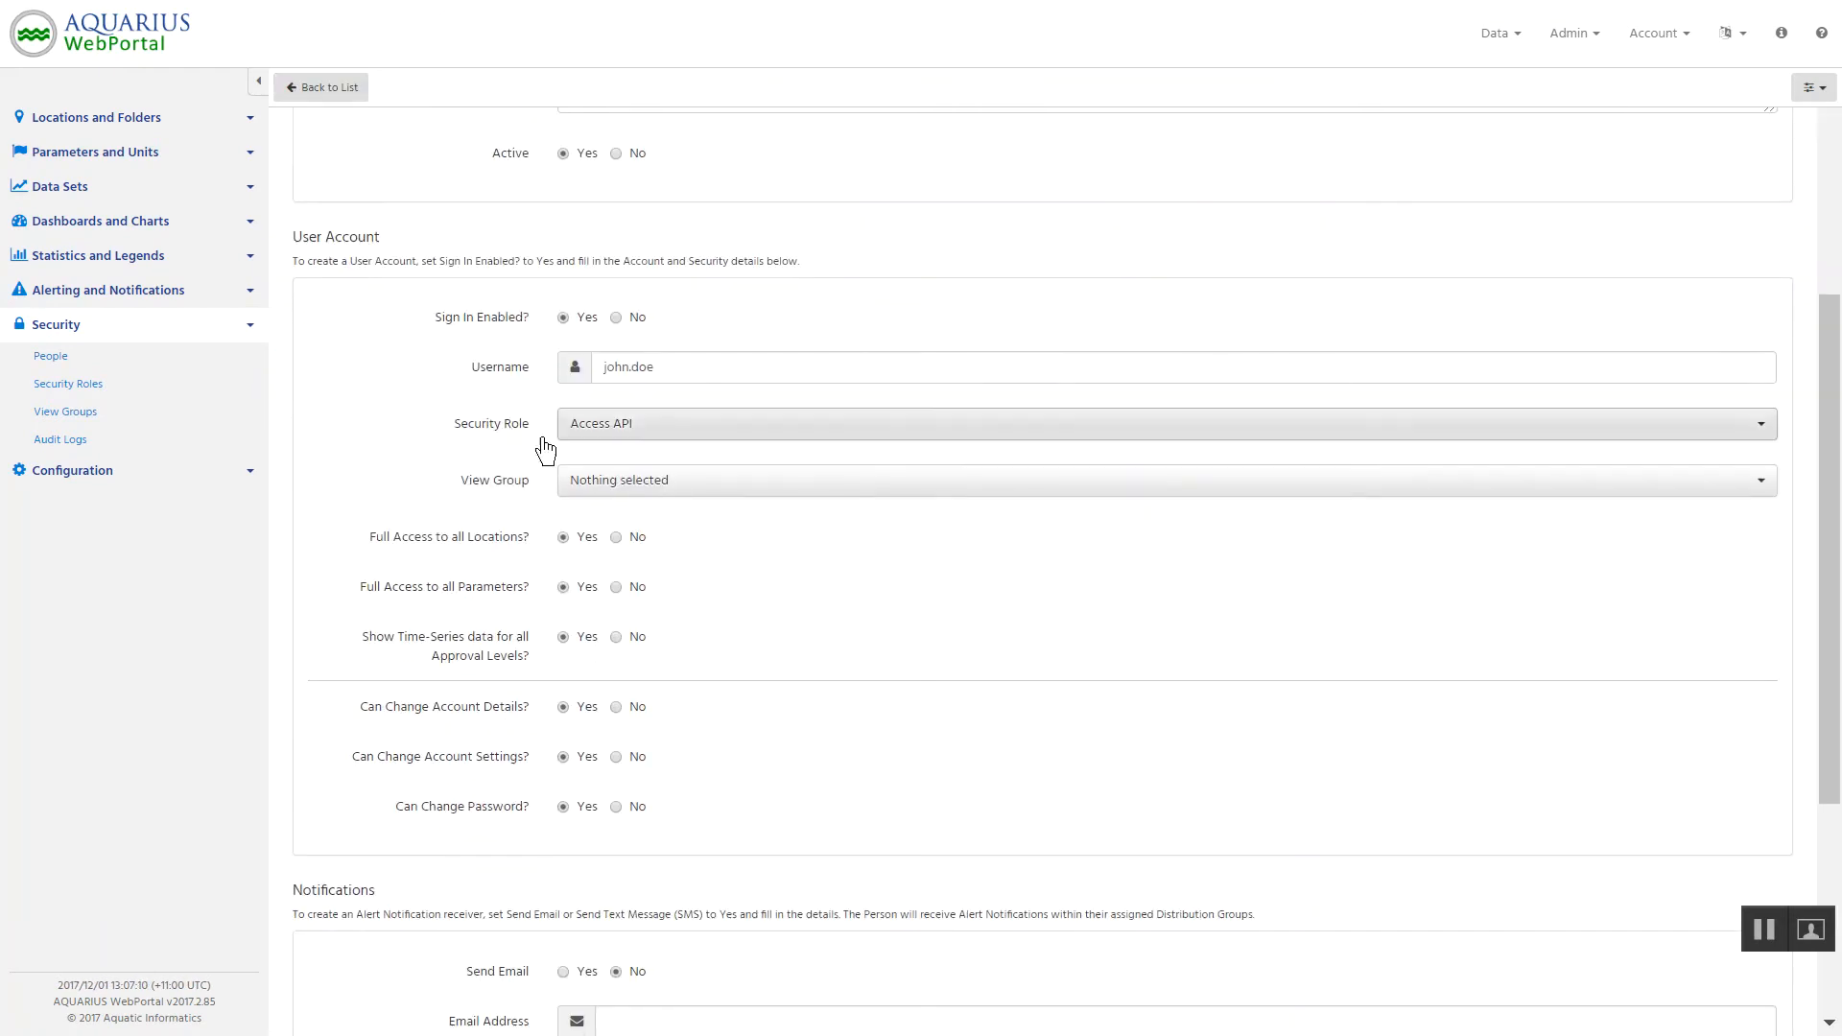
left_click(650, 435)
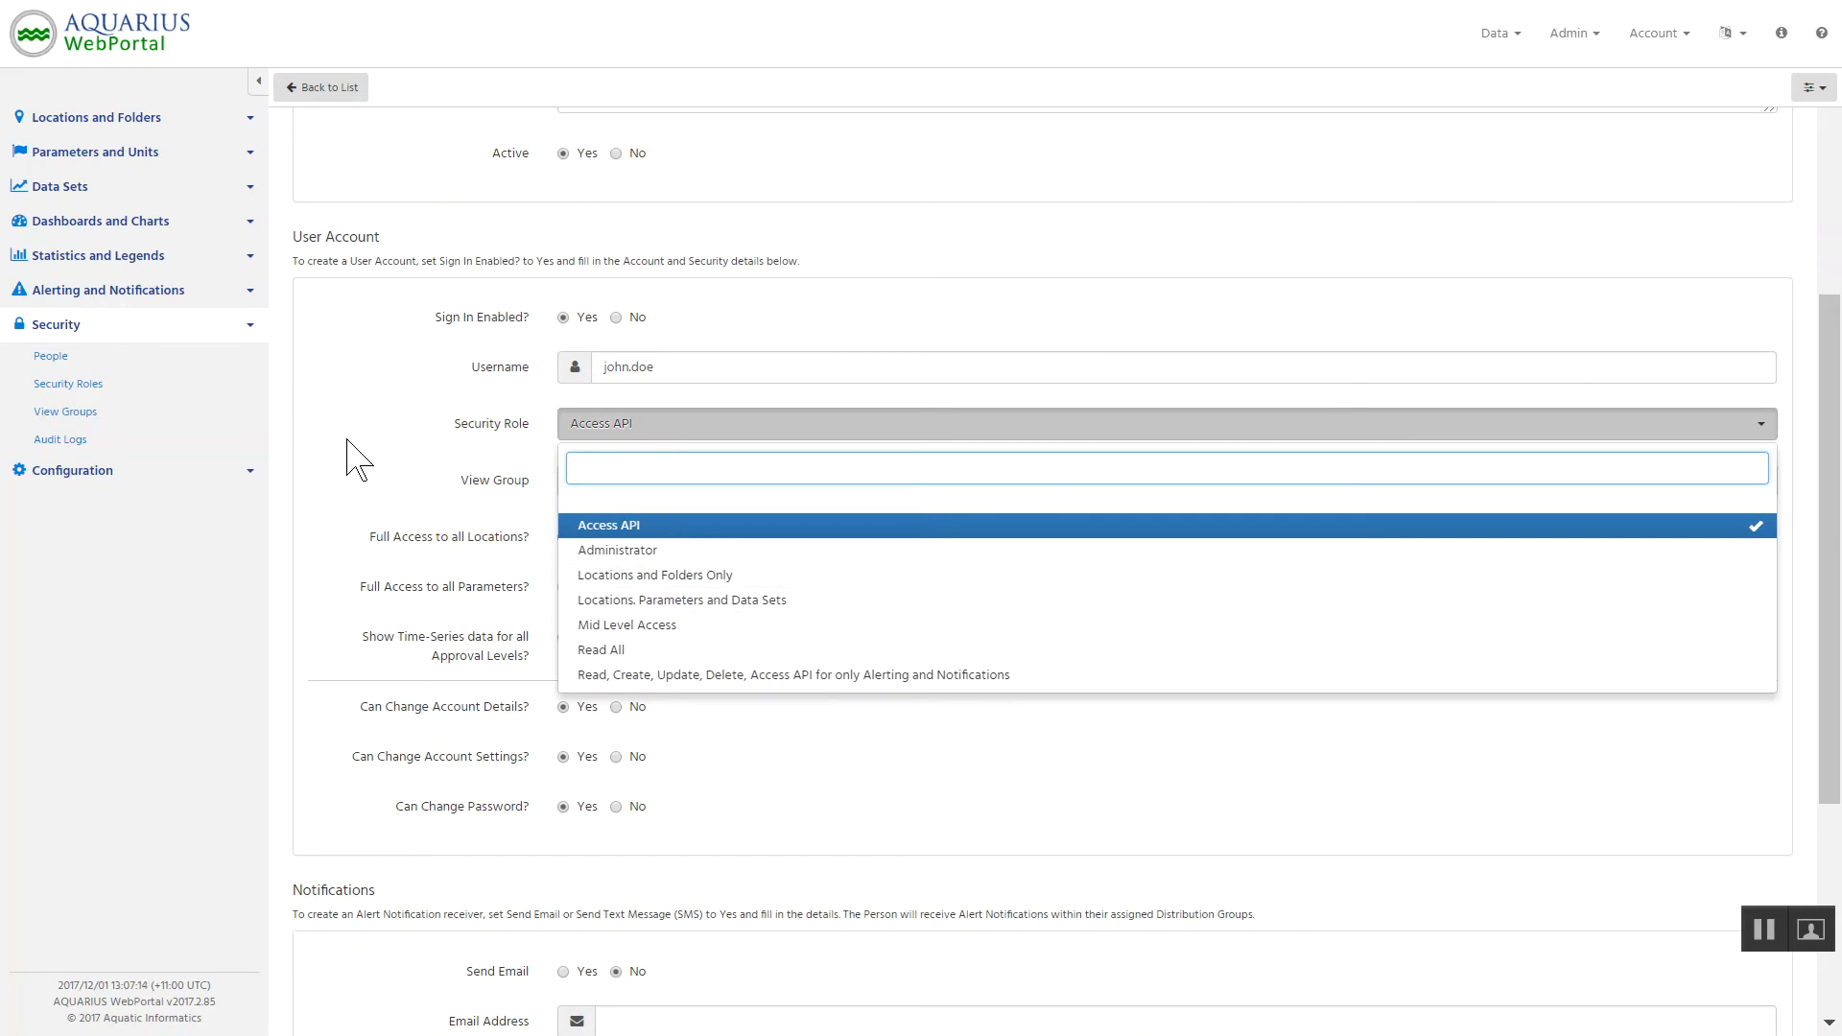
left_click(324, 399)
Leave the person's record without saving and return to the list of security roles.
scroll(382, 399, "up", 4)
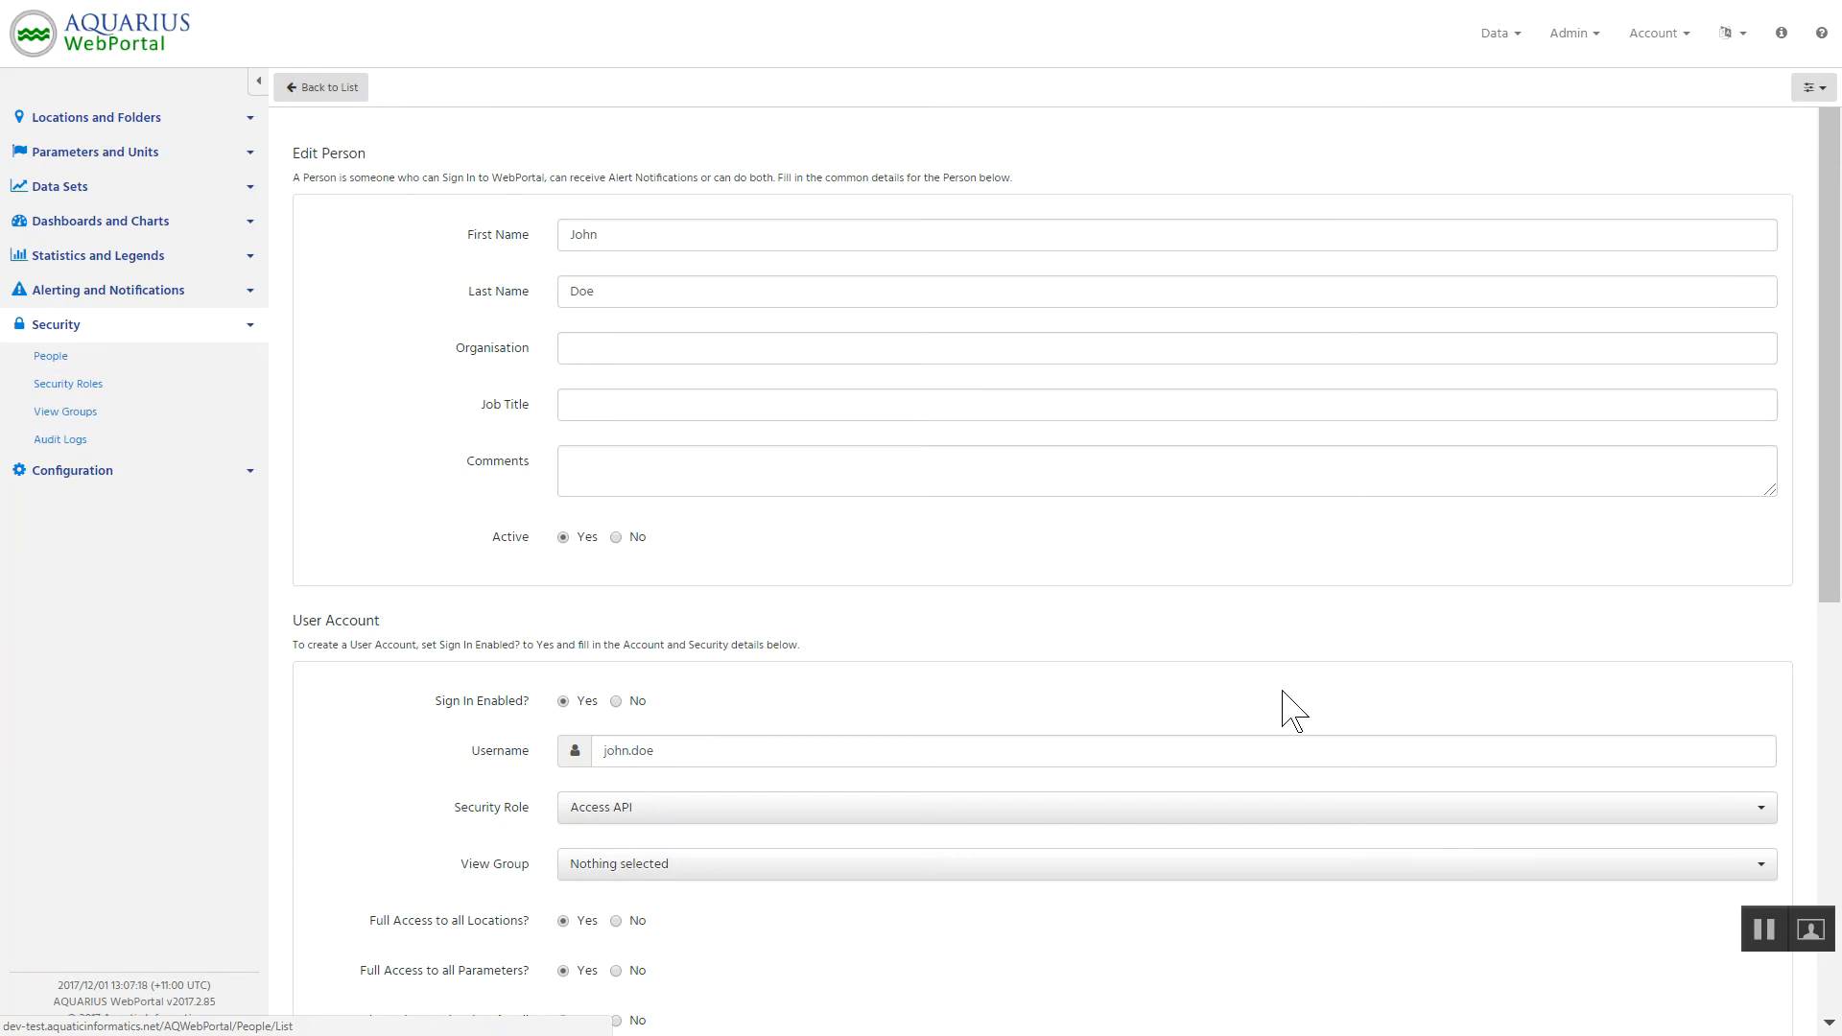
left_click(329, 88)
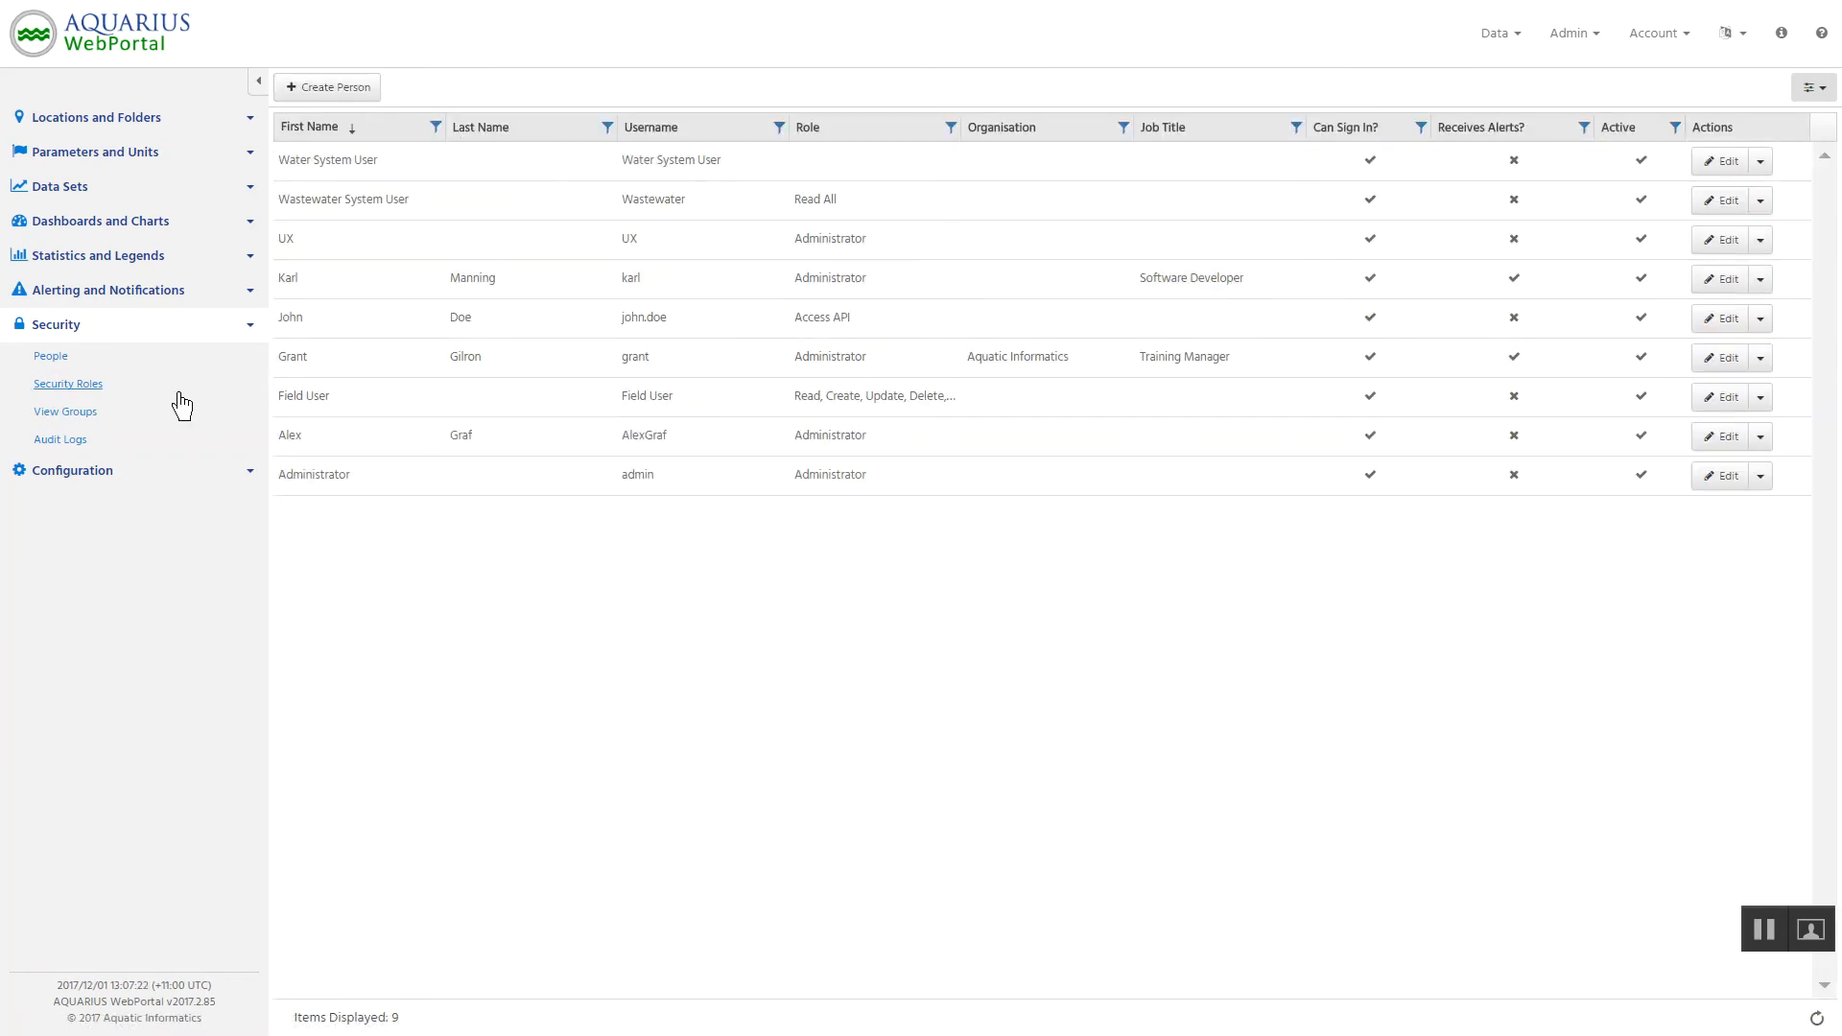
left_click(73, 386)
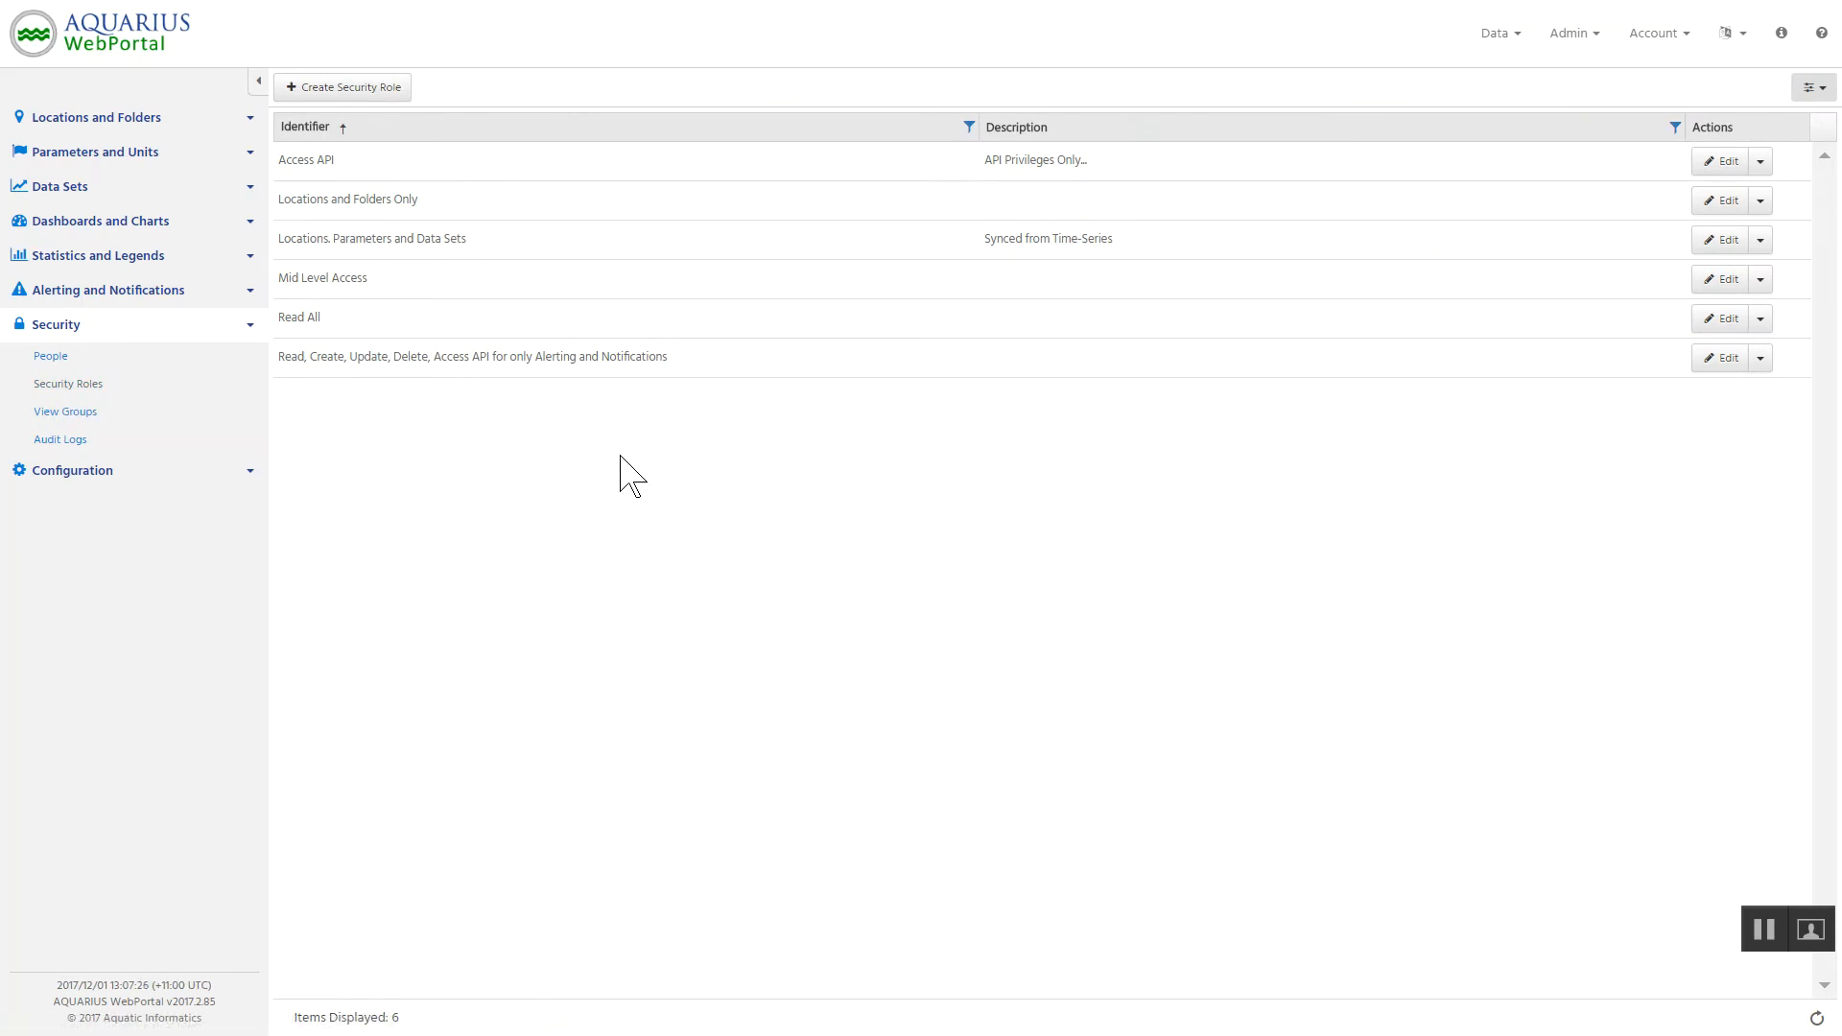
Switch to the running PowerPoint slide show.
key("alt+Tab")
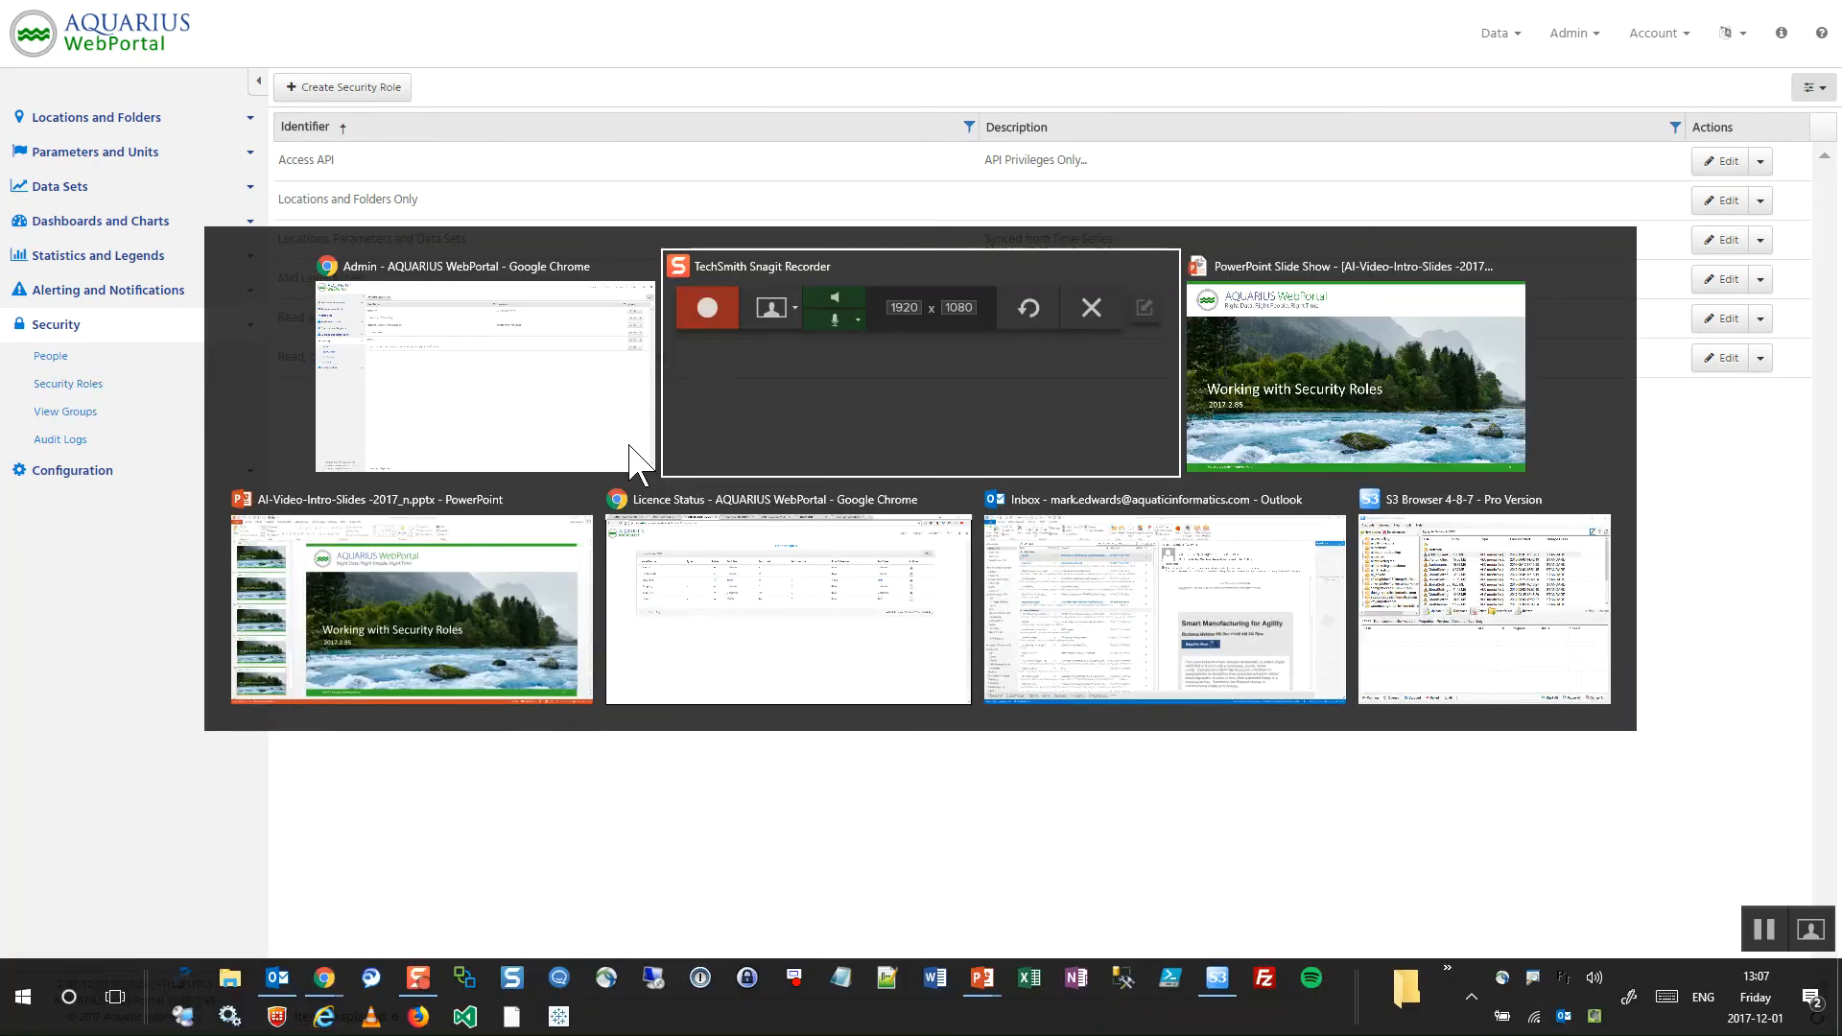
left_click(630, 448)
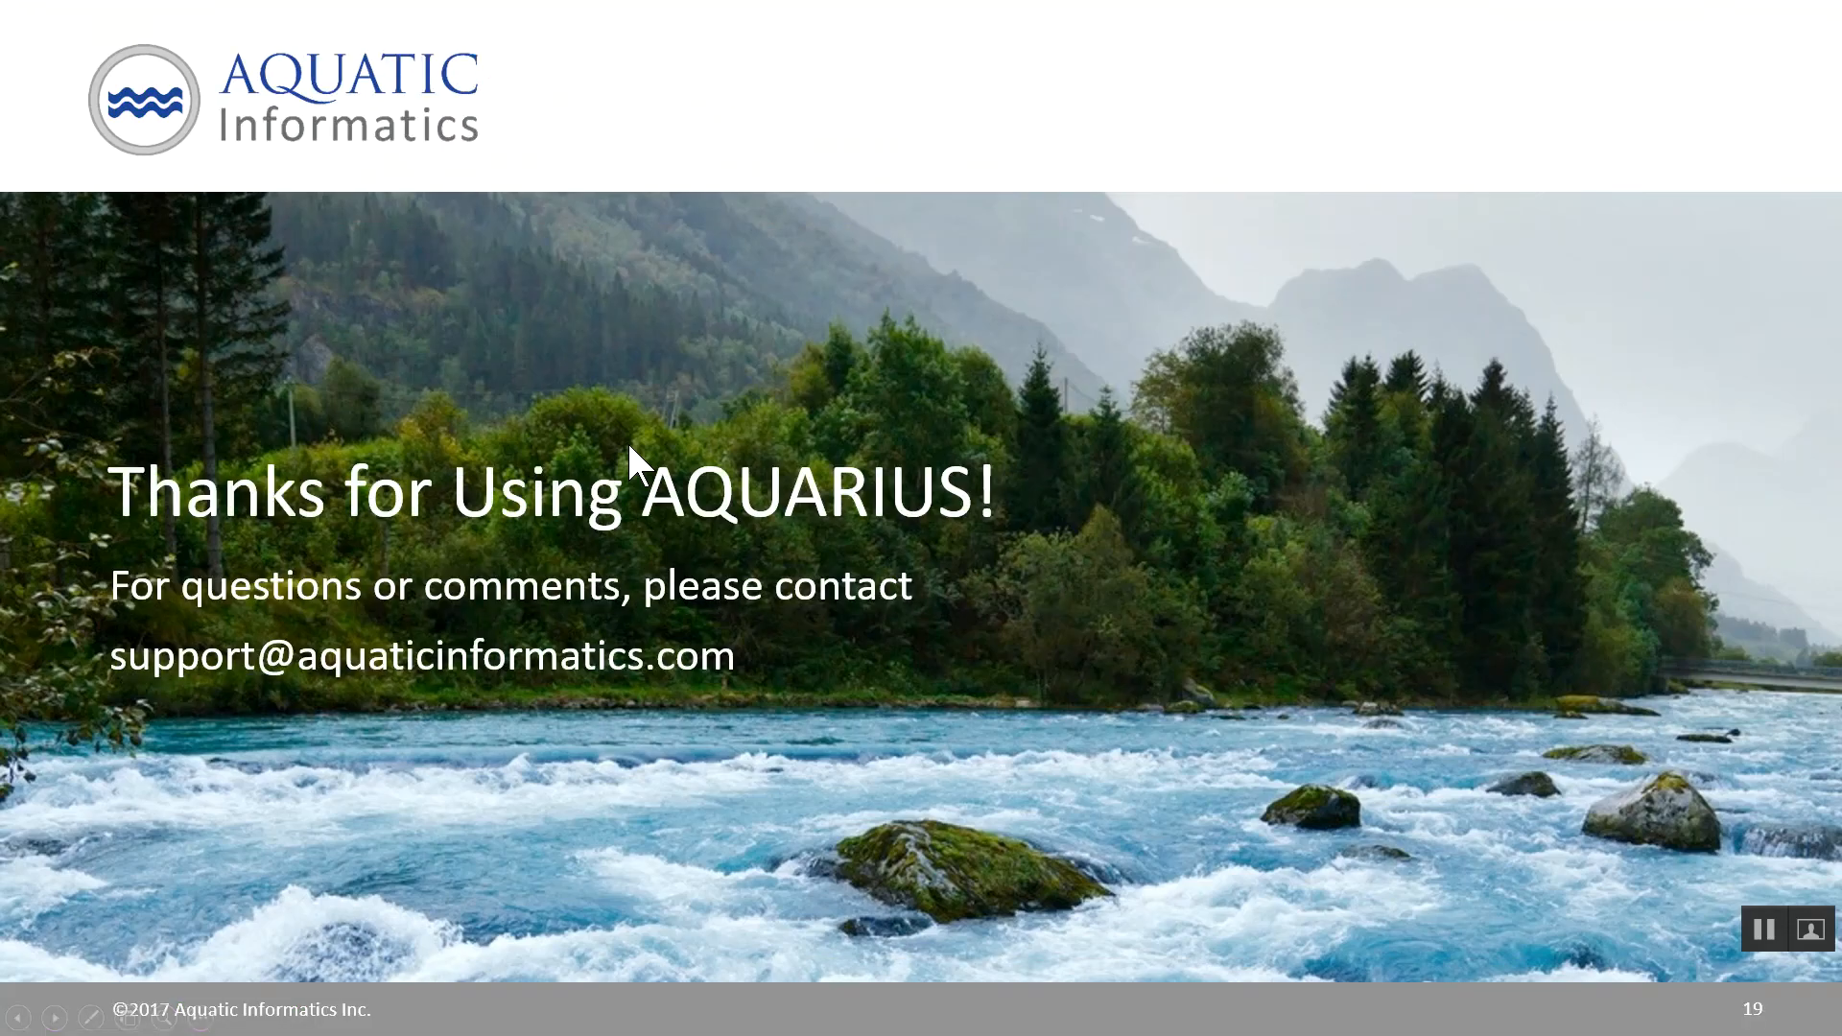